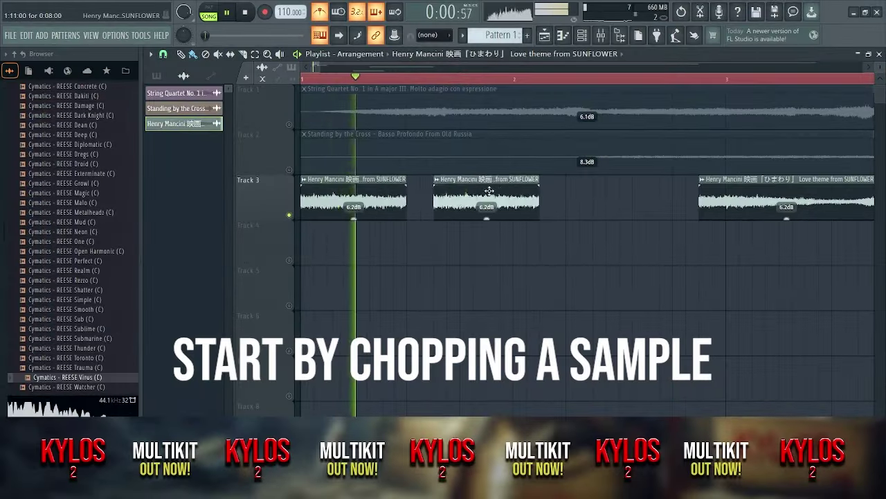
Place the second Henry Mancini chop directly after the first on Track 3 and change the audio clip's declicking mode.
left_click_drag(489, 190, 462, 190)
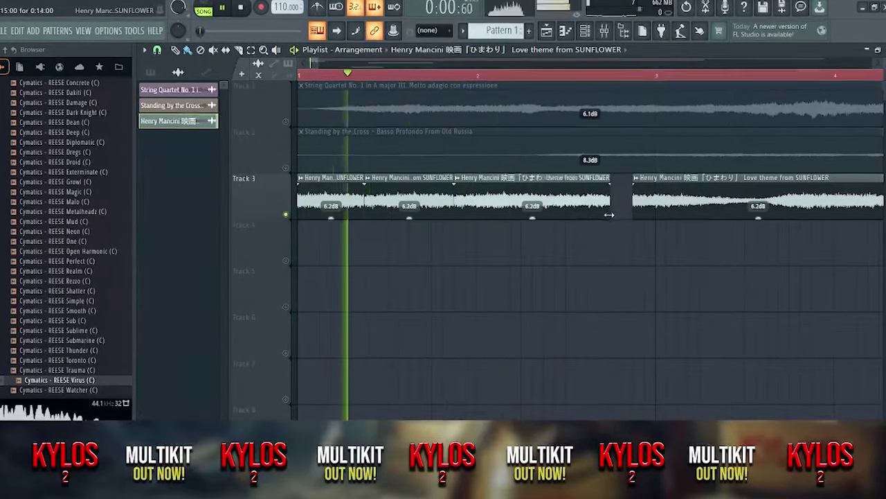
double_click(623, 188)
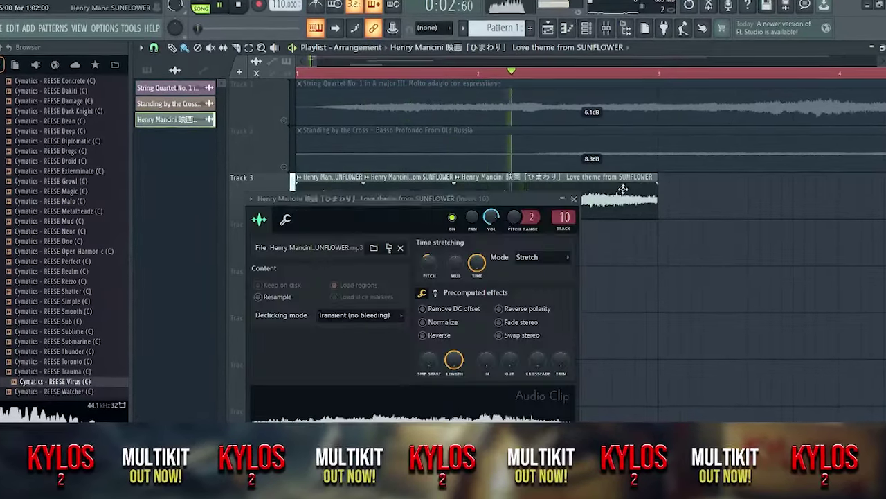
left_click(363, 315)
left_click(361, 359)
key("Escape")
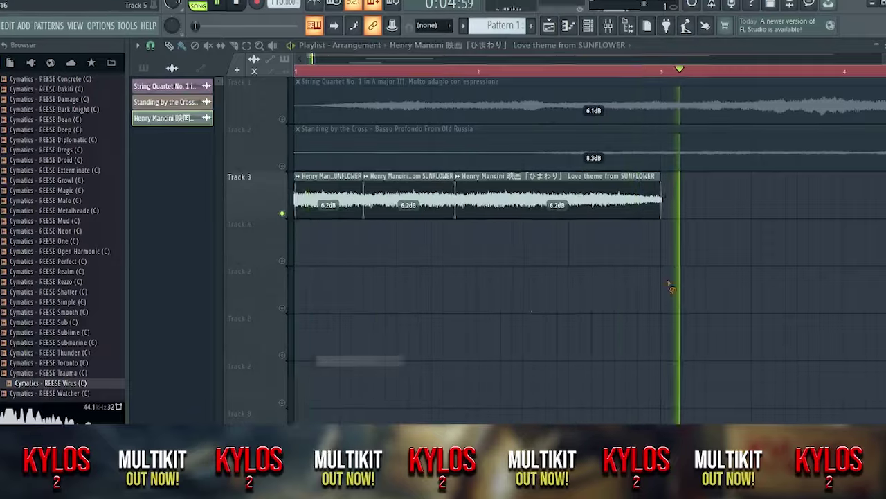
Raise the low-cut band of the sample's Fruity parametric EQ 2 to about 200 Hz, then return to the playlist.
scroll(459, 221, "down", 2)
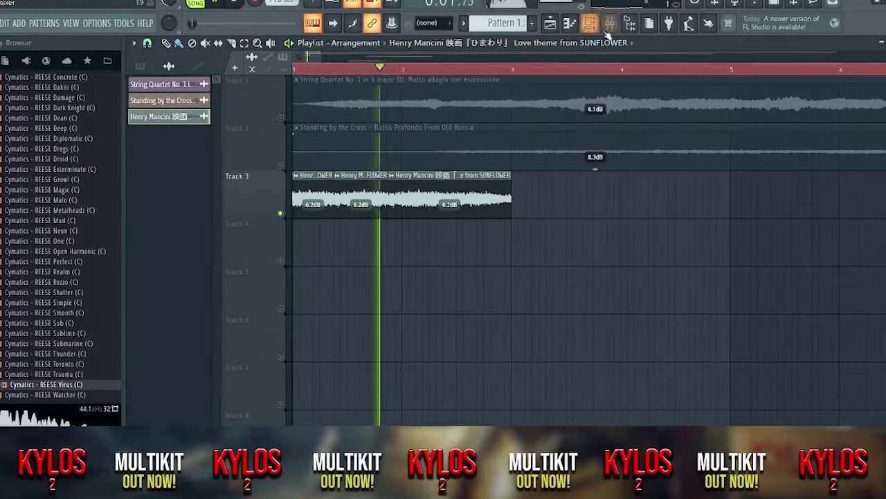
left_click(610, 24)
left_click(843, 80)
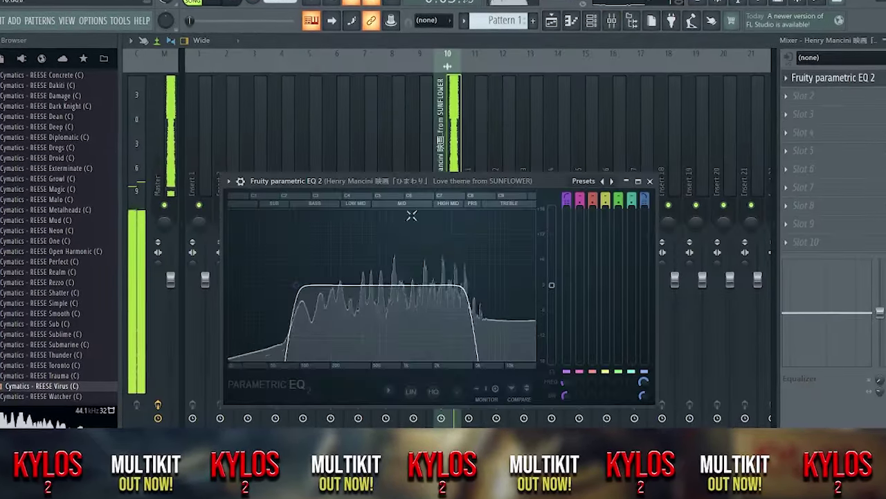
left_click_drag(297, 292, 336, 291)
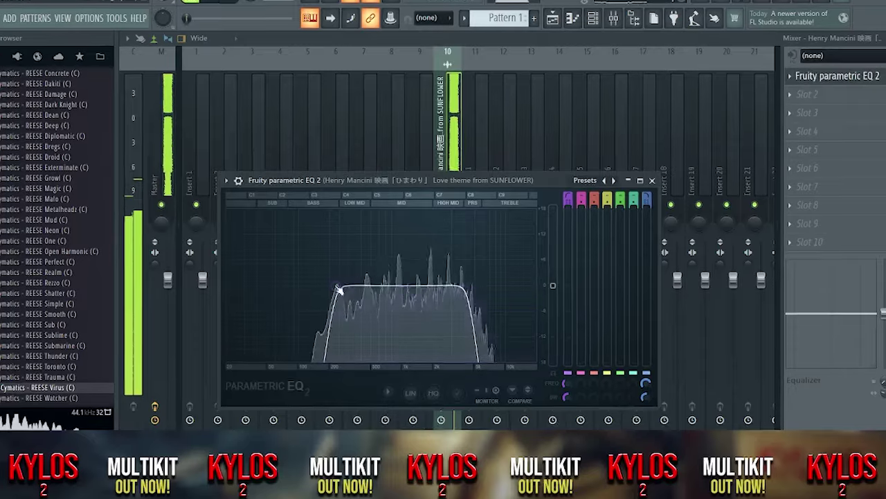
left_click(853, 81)
key("F9")
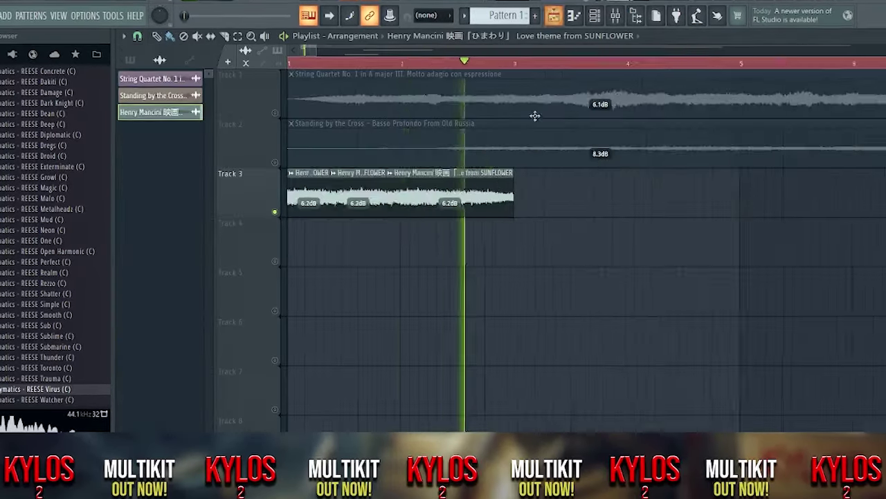
Slice the Henry Mancini clip on Track 4 at the note attack between bars 4 and 5.
left_click(508, 79)
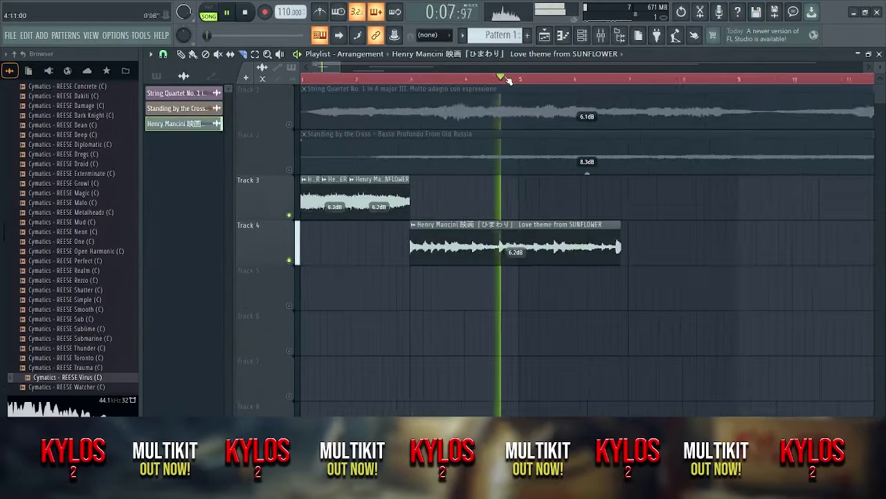
scroll(509, 250, "up", 6)
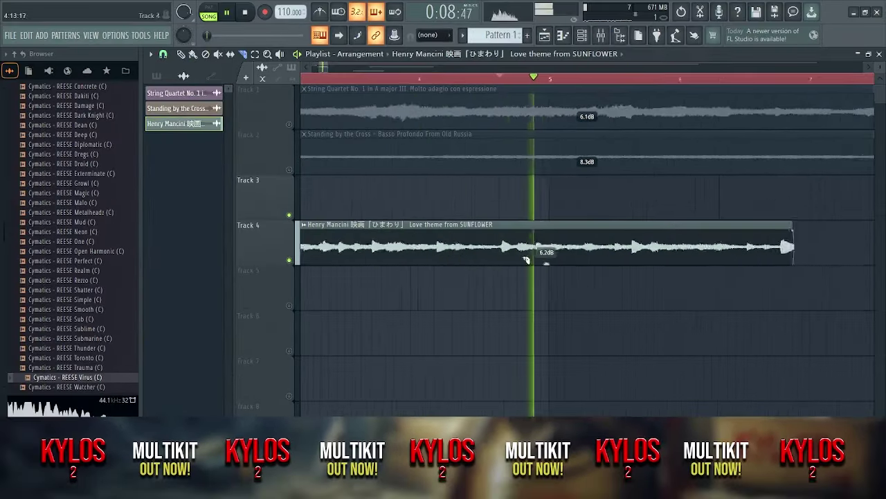
left_click(499, 259)
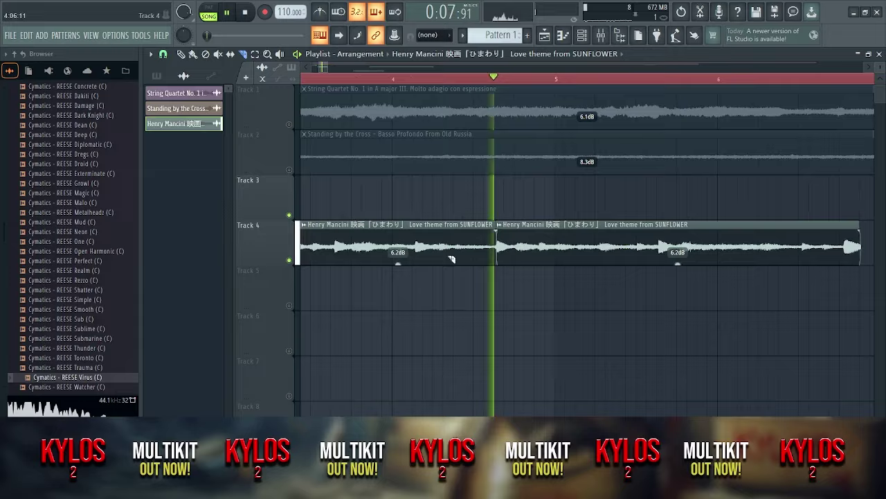
Move the sliced Track 4 chops earlier so they take over from the Track 3 chops around bar 3.
left_click_drag(501, 259, 405, 201)
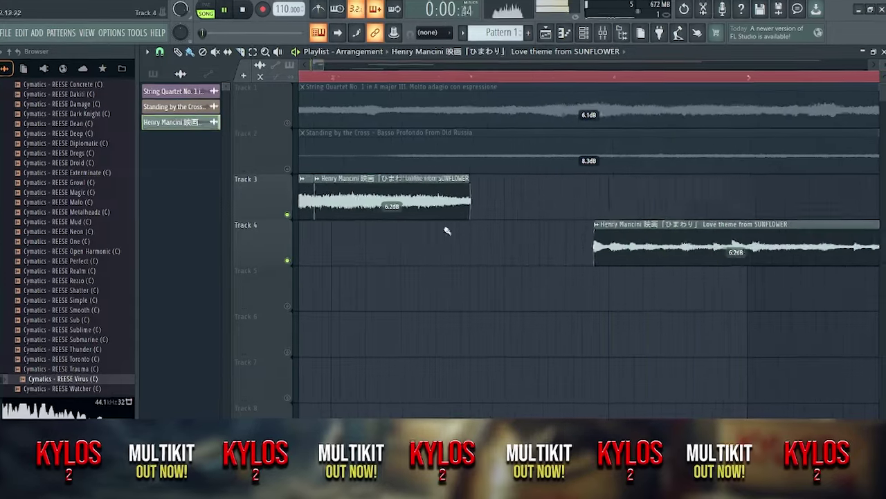
left_click_drag(616, 265, 483, 265)
left_click_drag(632, 278, 569, 281)
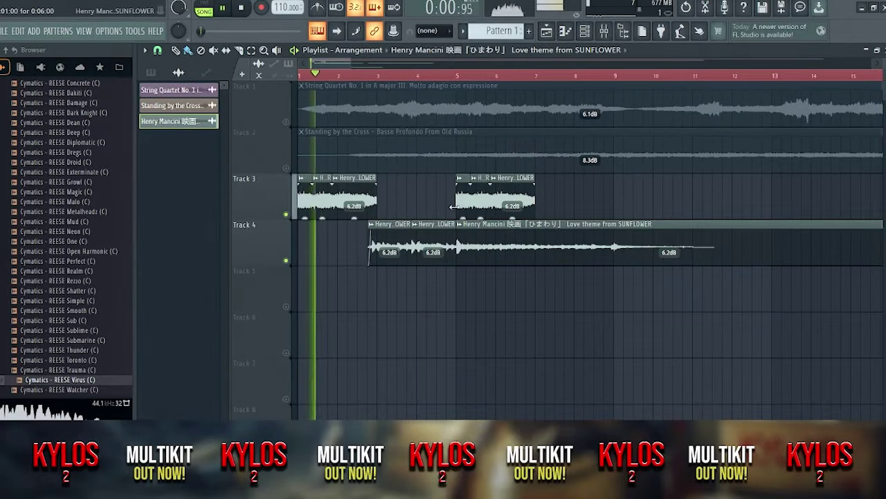
Trim the start of the Track 3 chop that ends at bar 5.
scroll(414, 221, "up", 3)
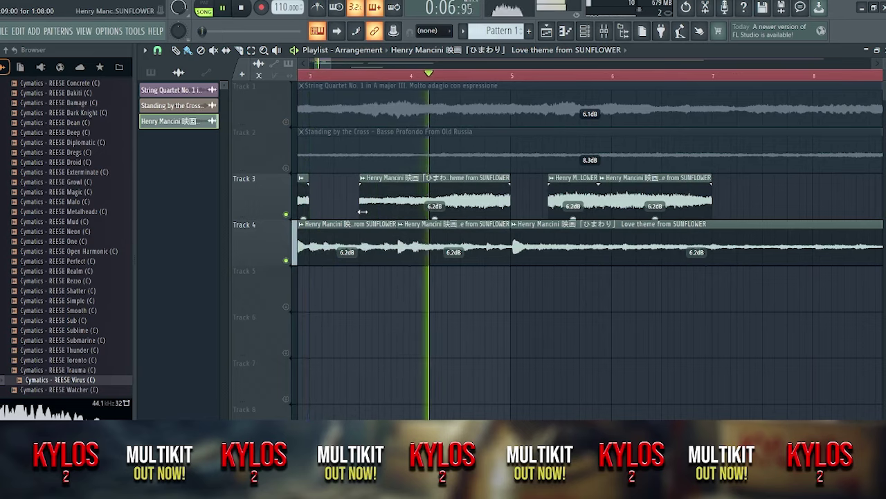
left_click_drag(362, 211, 413, 211)
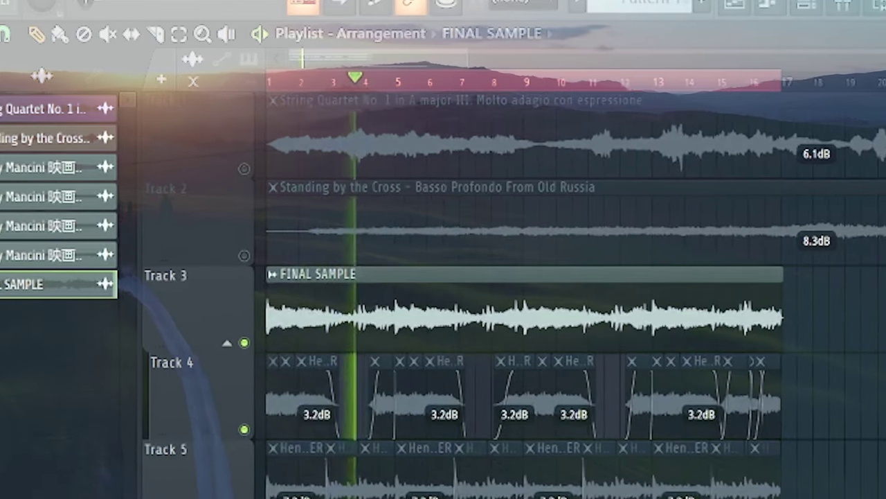
Move the bar 3 A#5 and D6 chord notes earlier so each follows shortly after the note below it.
scroll(553, 291, "down", 2)
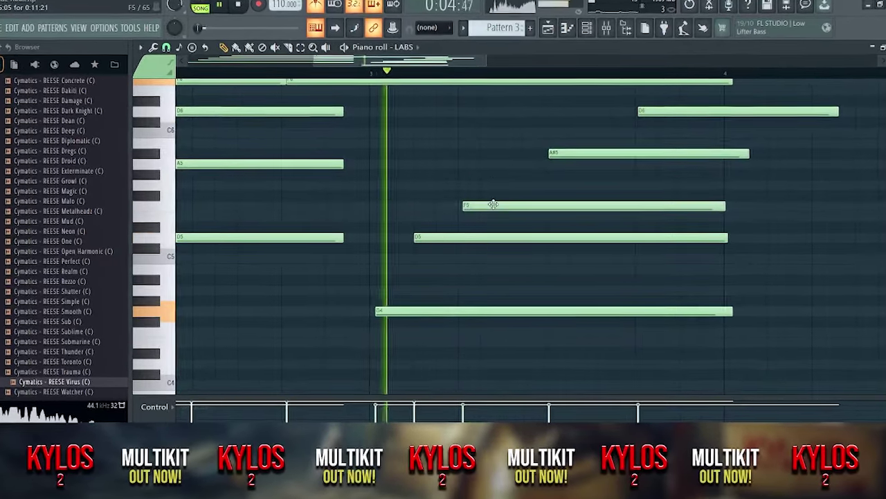
left_click_drag(569, 153, 524, 152)
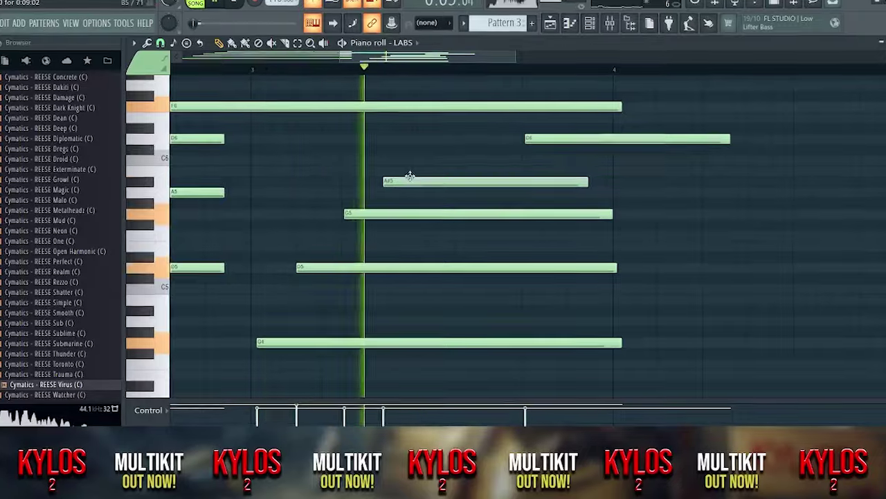
left_click_drag(574, 138, 485, 139)
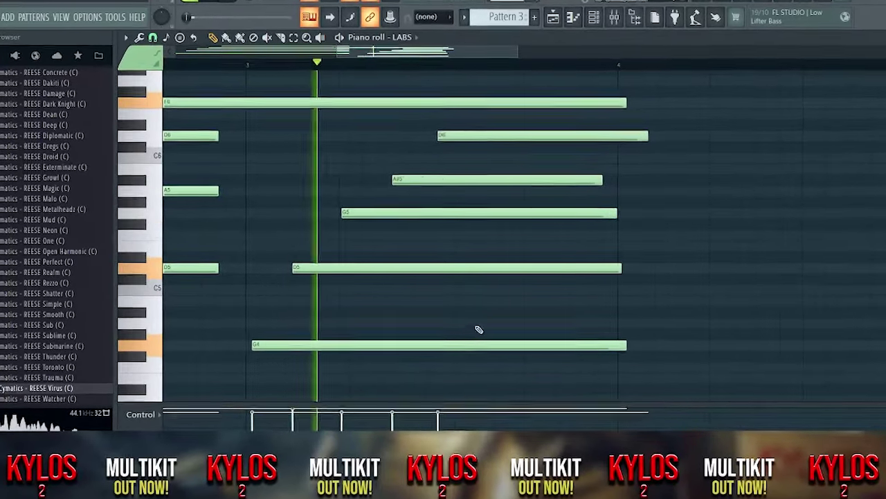
Cut off the LABS chord notes that overrun bar 5 and mark bars 1 to 4 as the time range.
scroll(478, 329, "down", 5)
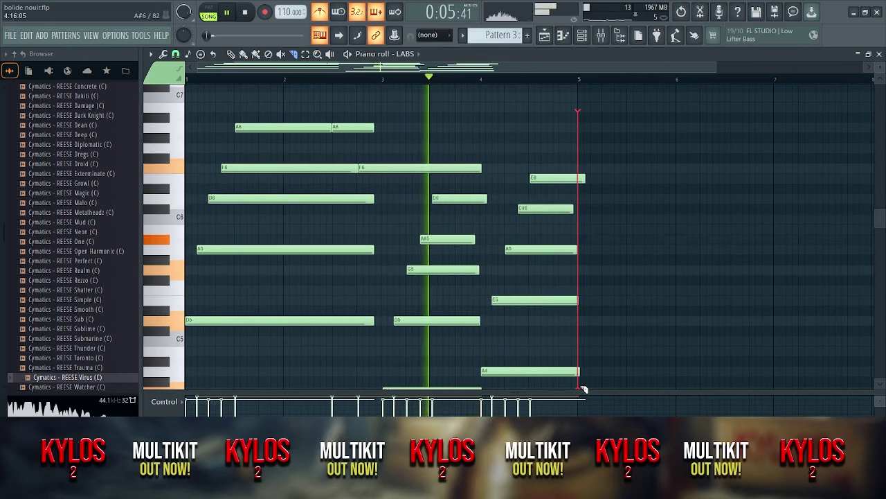
scroll(451, 119, "down", 1)
key("ctrl+a")
left_click(589, 273)
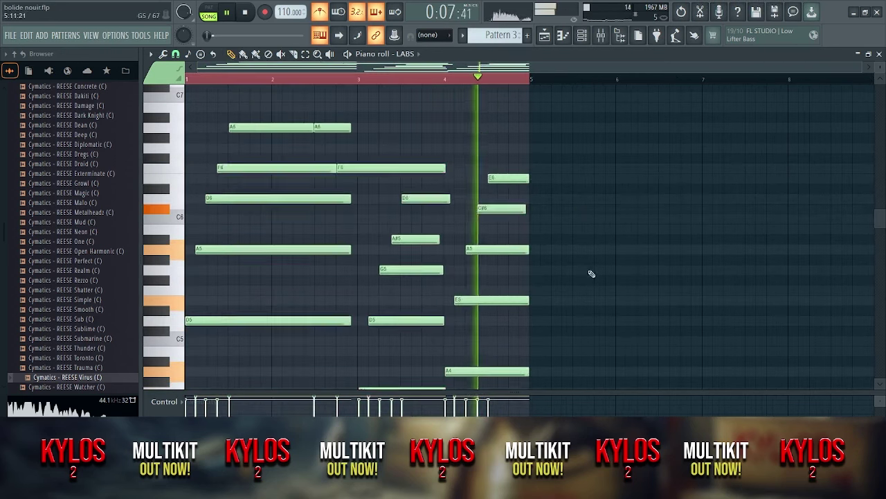
Lay bass notes under the chords: a two-bar D3 from bar 1, a one-bar A#2 in bar 3 and a one-bar C#3 in bar 4.
scroll(227, 243, "down", 8)
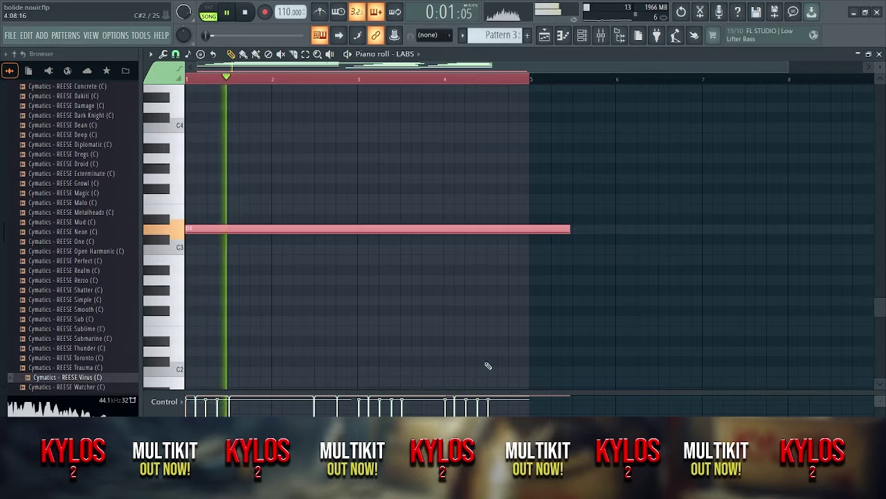
left_click_drag(569, 229, 401, 228)
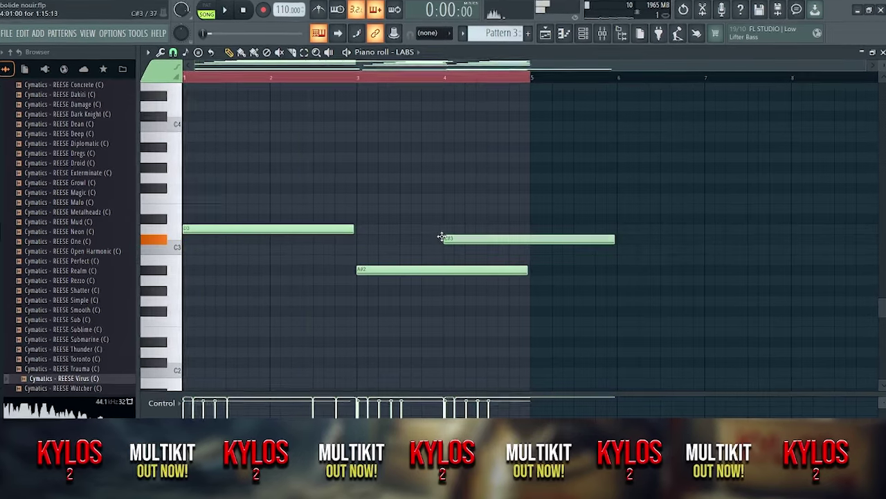
left_click_drag(547, 203, 489, 302)
key("space")
left_click_drag(524, 271, 440, 286)
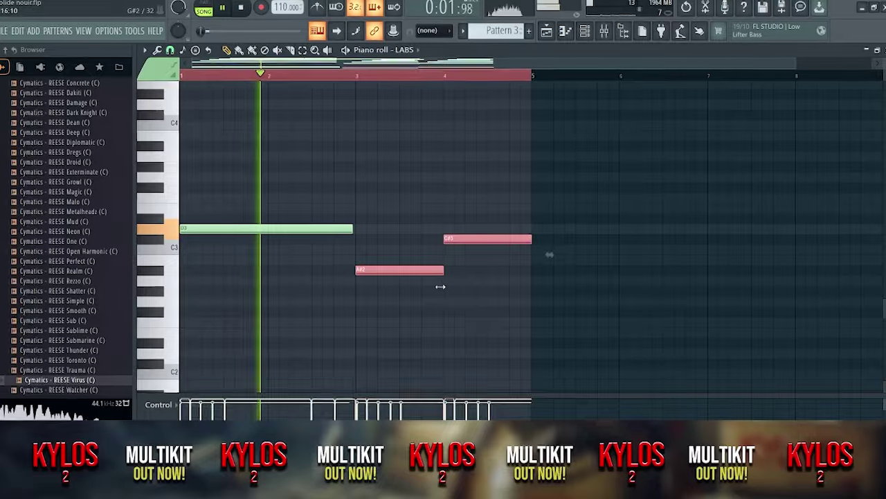
Add staggered repeats of F6, D6 and A5 near the end of bar 2, descending from the repeated A6.
scroll(662, 277, "up", 8)
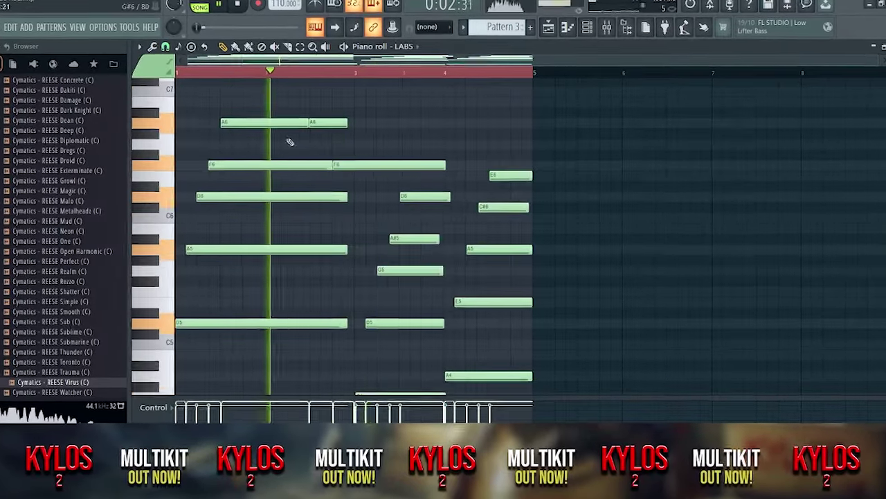
scroll(291, 143, "up", 4)
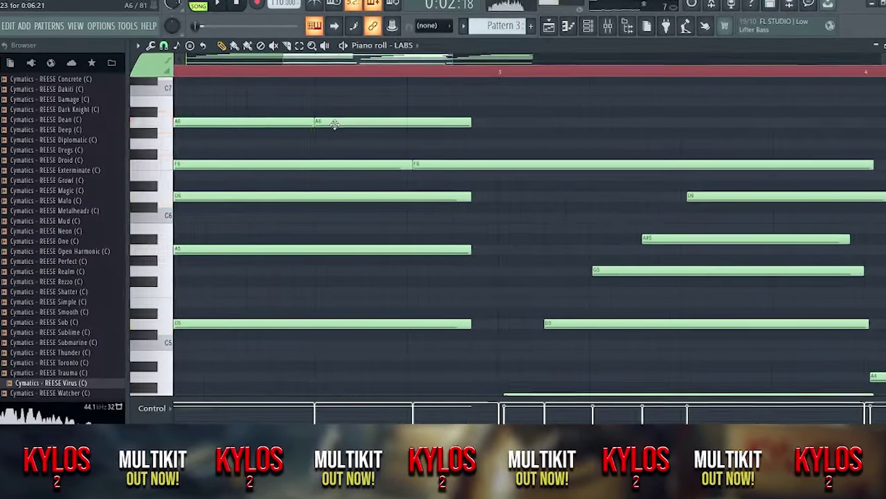
left_click_drag(459, 174, 439, 201)
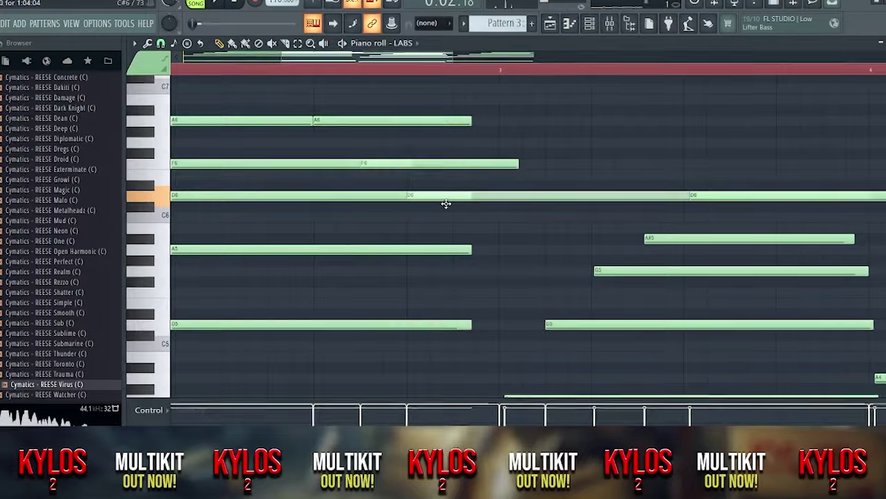
left_click(448, 257)
left_click_drag(448, 257, 453, 242)
Shorten the repeated A5 at the end of bar 2 and add descending repeat notes after the D6 in bar 3.
scroll(548, 263, "down", 2)
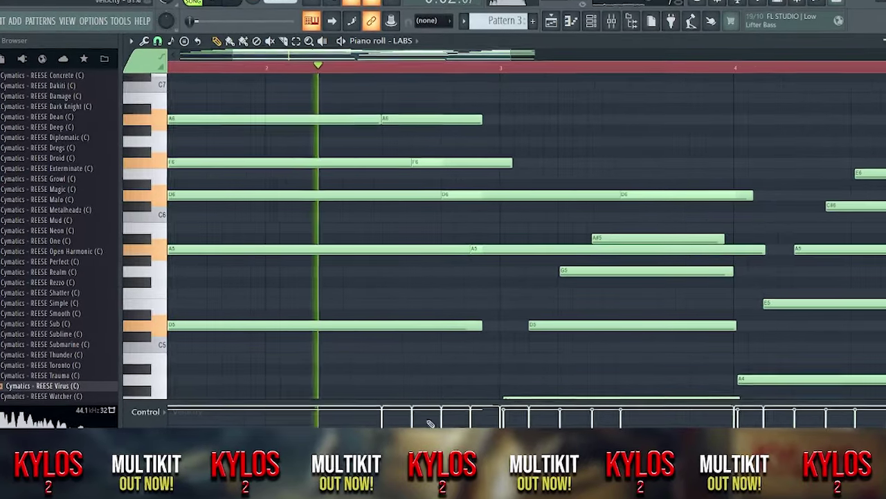
scroll(538, 297, "down", 2)
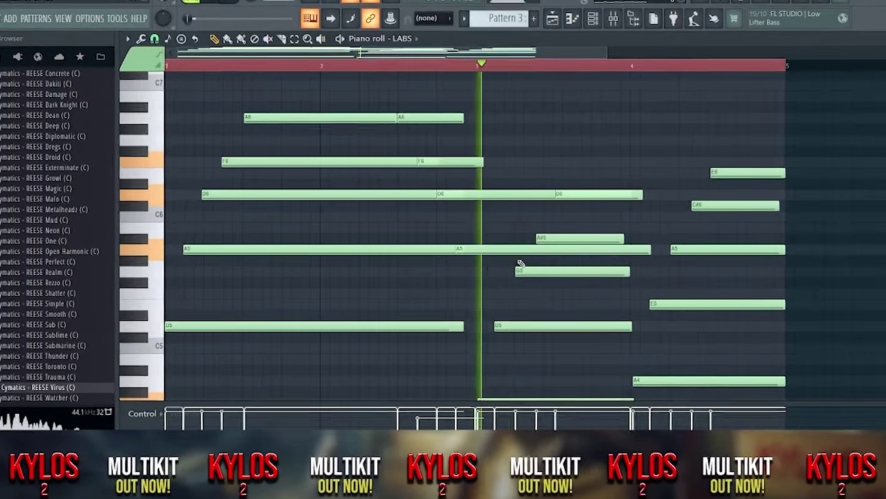
left_click(485, 249)
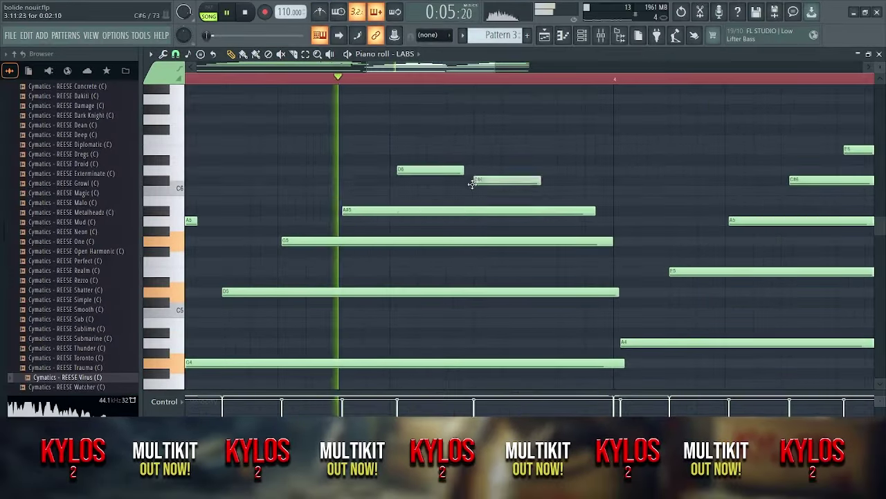
left_click_drag(515, 233, 507, 249)
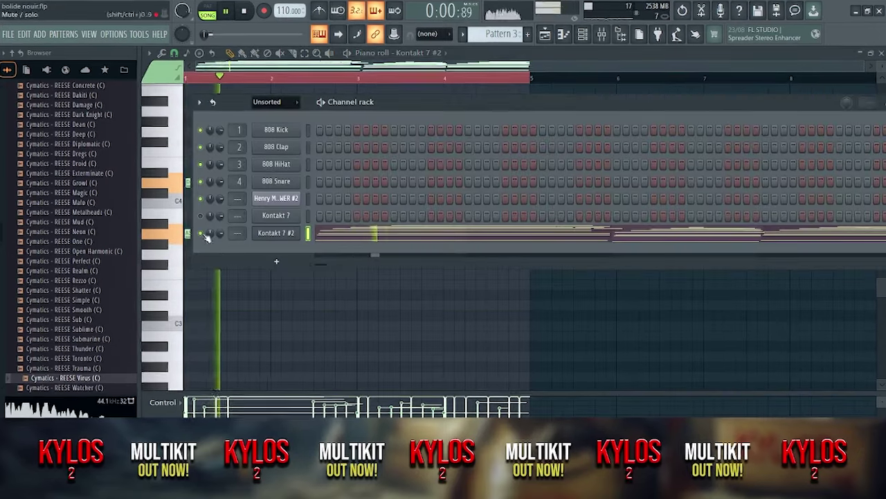
Duplicate all the Kontakt 7 #2 notes into bars 5 to 8 and clear the selection.
left_click(553, 55)
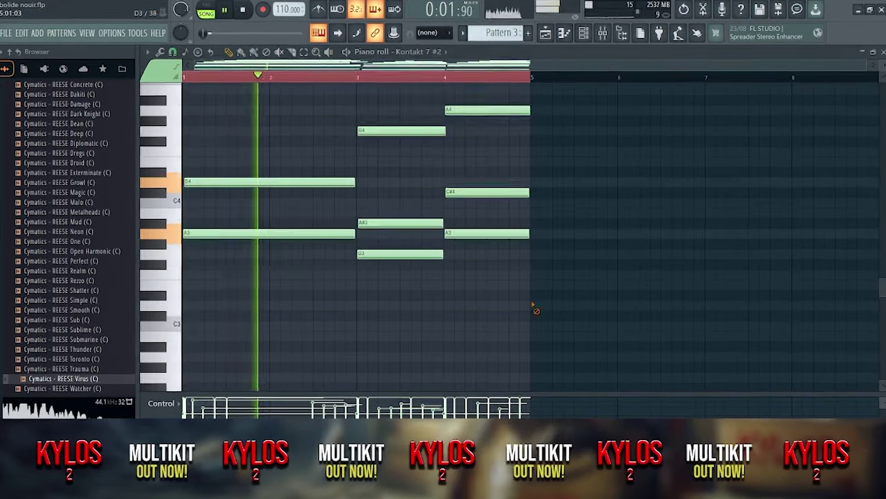
key("ctrl+a")
key("ctrl+b")
scroll(536, 319, "up", 4)
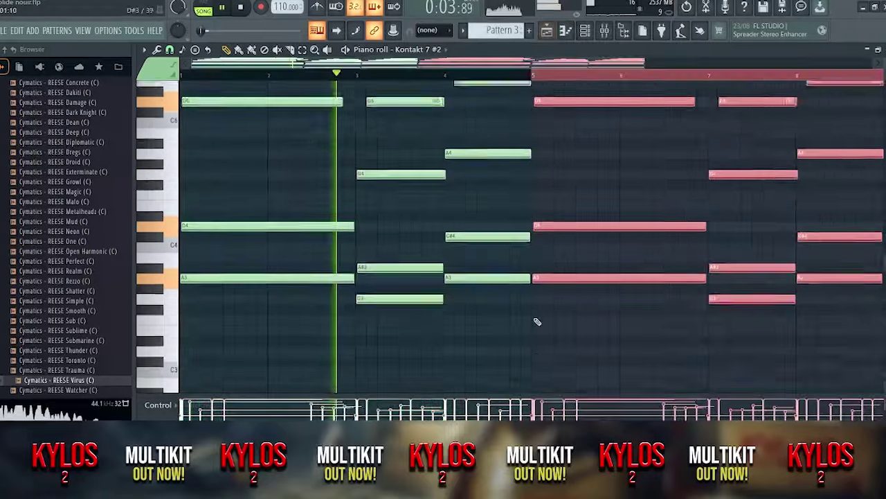
scroll(700, 291, "down", 2)
key("ctrl+d")
scroll(637, 255, "up", 3)
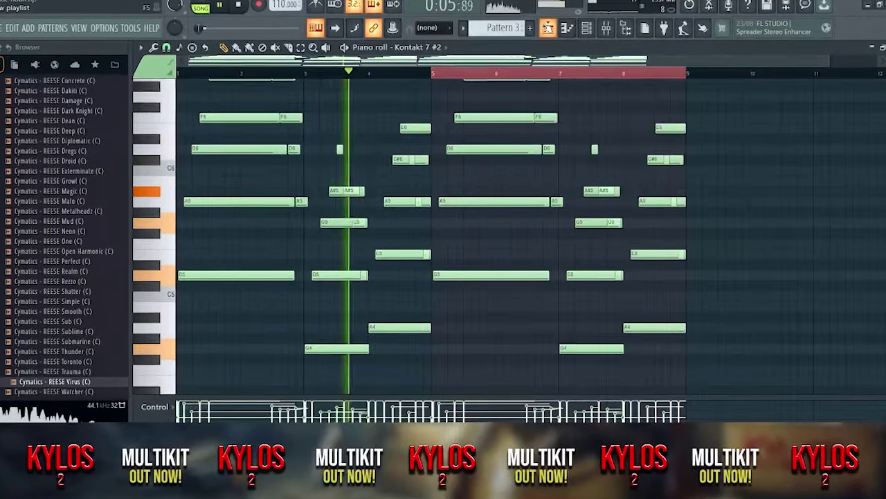
Copy the Pattern 3 clip on Track 6 directly after the first so it runs to the end of FINAL SAMPLE.
key("F5")
scroll(512, 378, "down", 4)
scroll(387, 342, "down", 3)
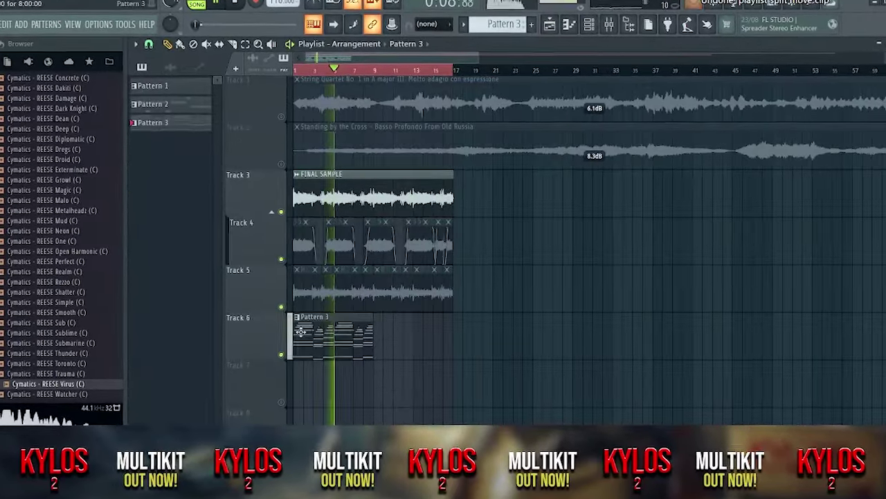
left_click_drag(301, 331, 385, 332)
scroll(516, 395, "up", 2)
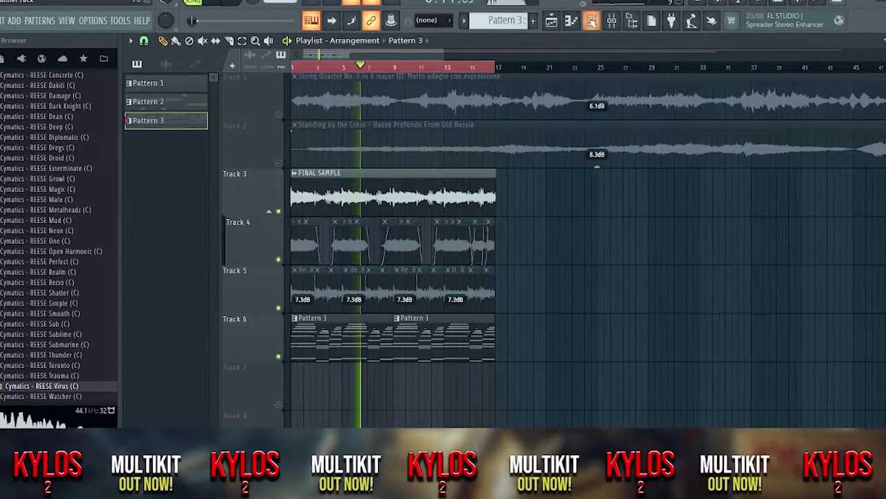
Route the Kontakt 7 #2 channel to mixer insert 12 and lower that insert's fader slightly.
key("F6")
key("F9")
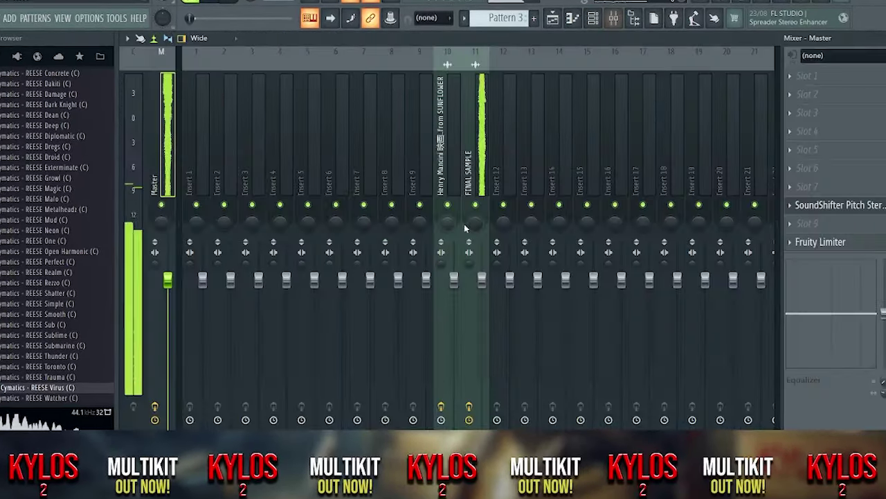
key("ctrl+l")
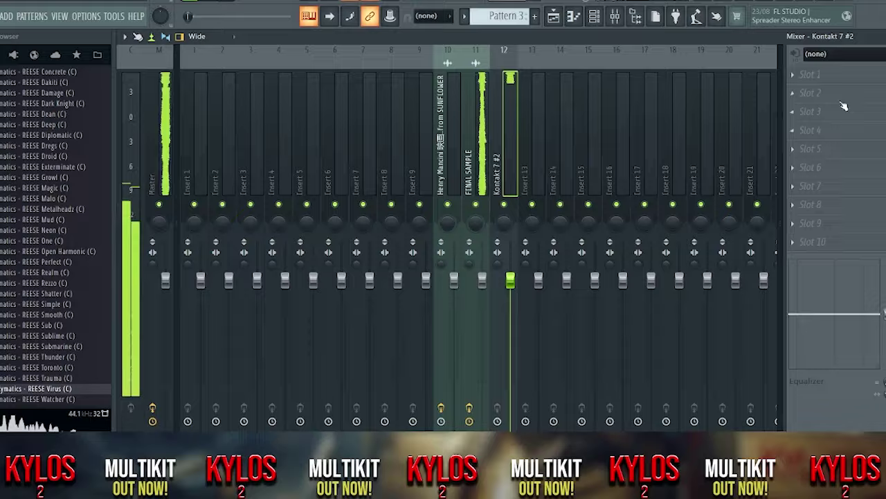
left_click(810, 74)
mouse_move(803, 88)
left_click(721, 5)
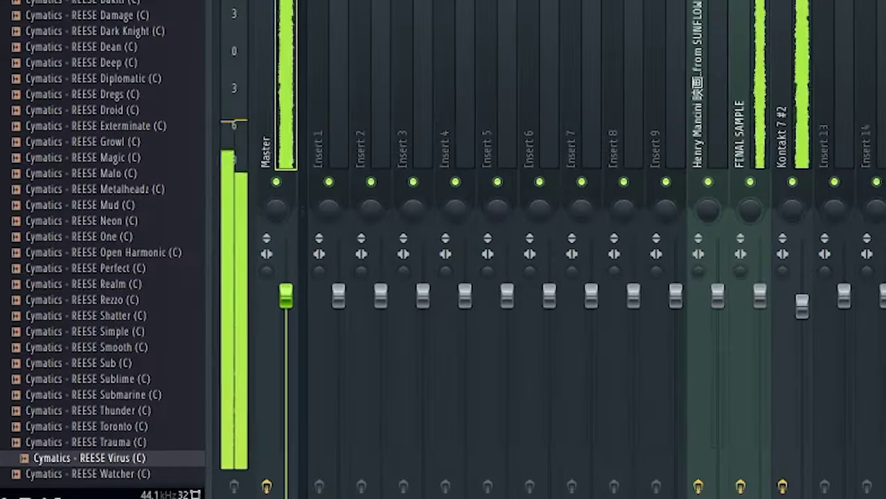
Slice the FINAL SAMPLE clip on Track 3 into two halves where the second Pattern 3 clip begins.
key("F5")
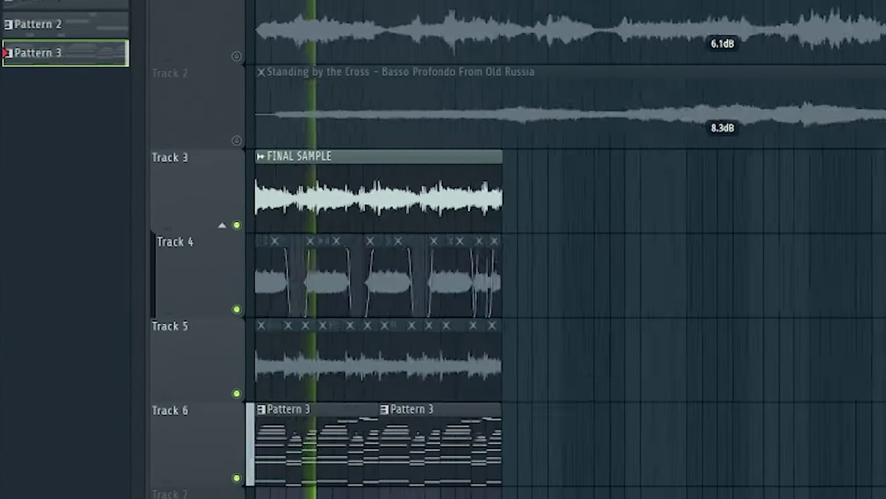
left_click_drag(405, 156, 408, 232)
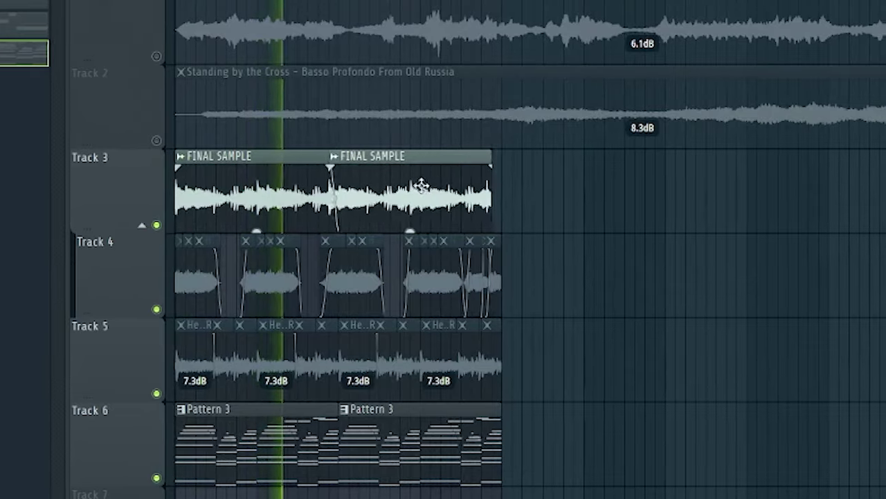
scroll(421, 186, "down", 8)
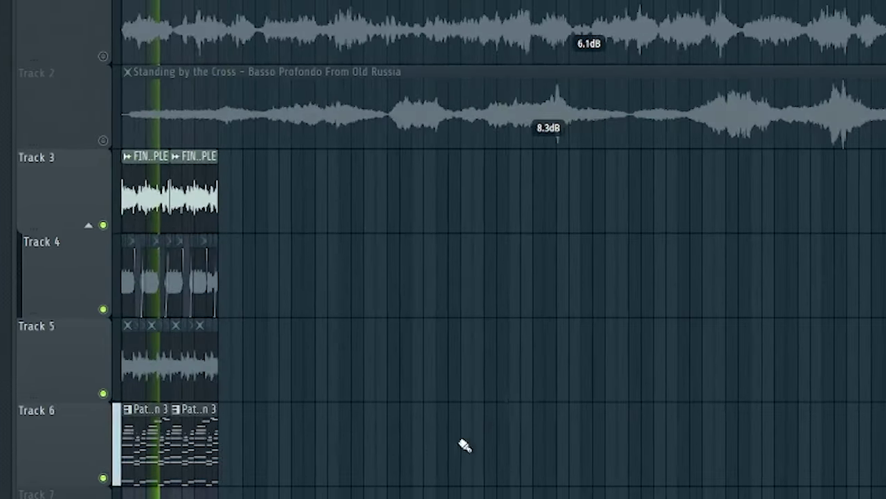
Add Comp FET-76 and SoundShifter Pitch Stereo, pitched down one octave, after Pro-Q 3 on mixer insert 14.
key("F9")
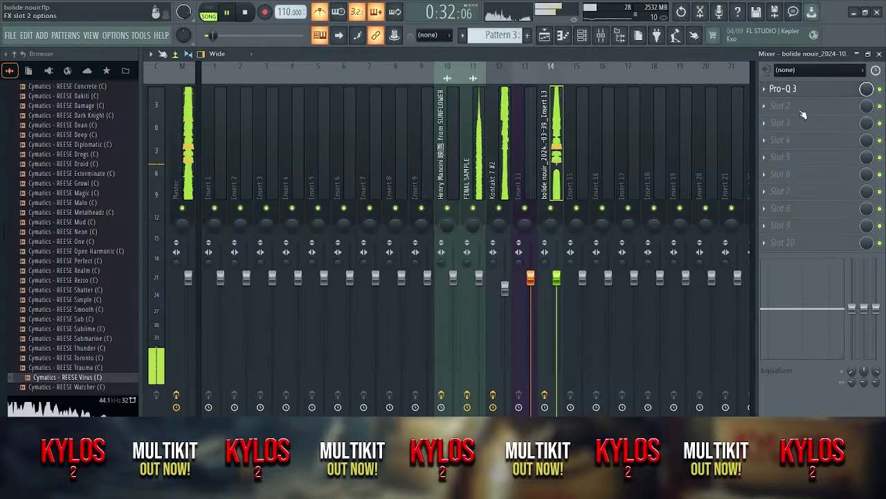
left_click(803, 123)
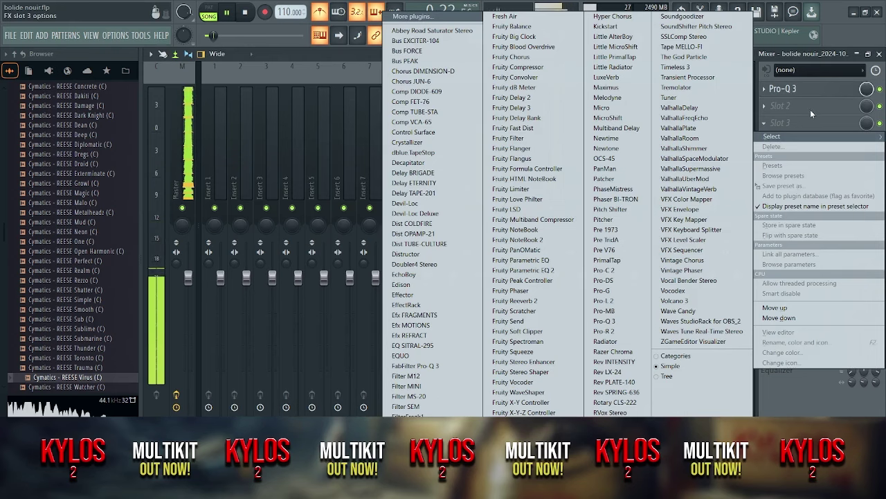
left_click(411, 101)
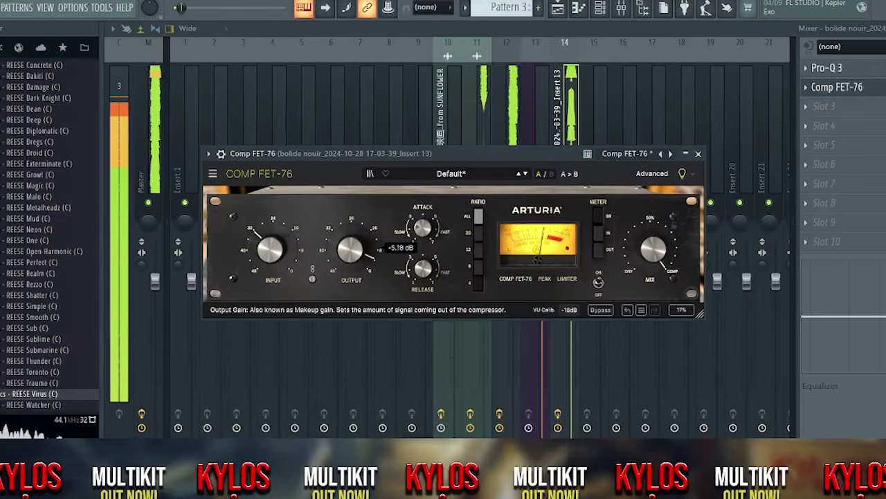
left_click(592, 125)
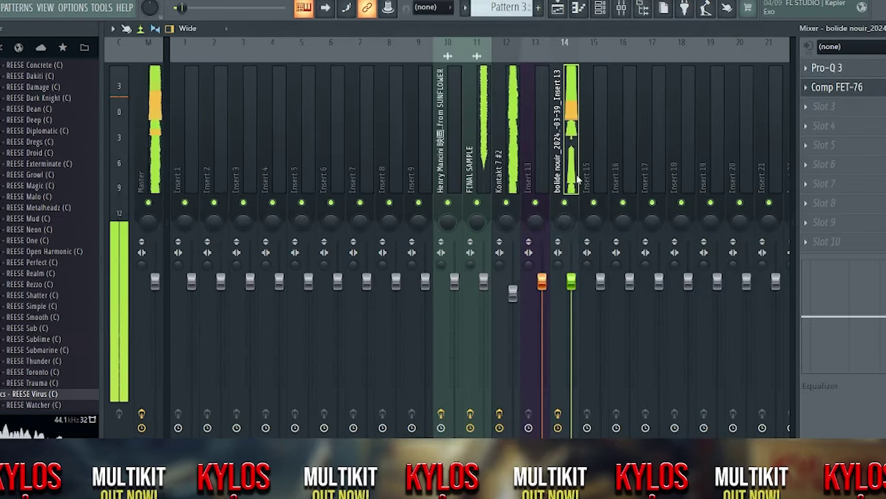
left_click(832, 108)
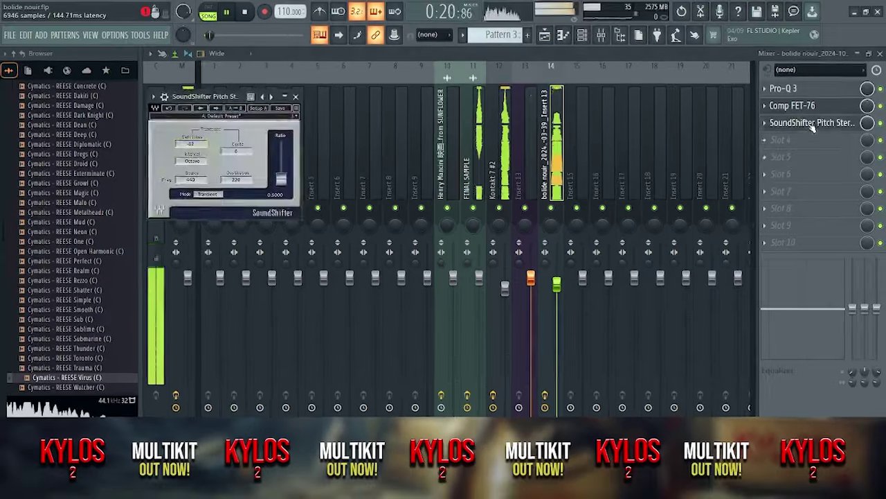
left_click(812, 124)
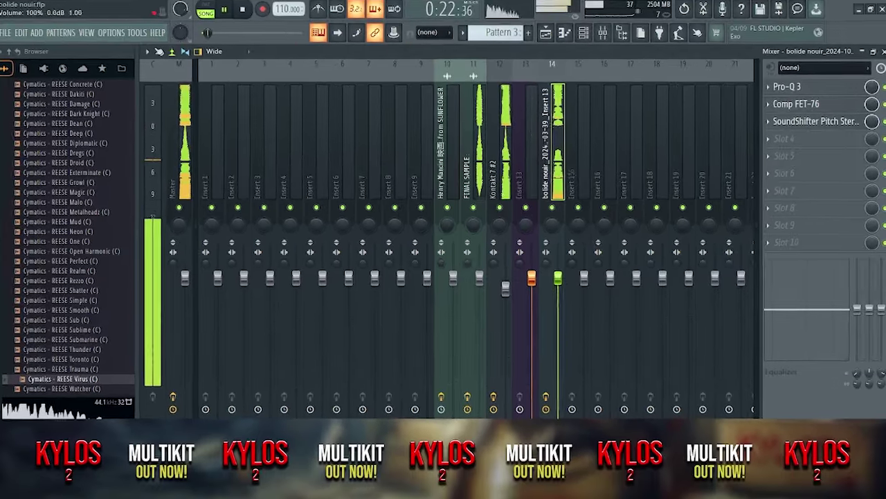
Review the Pro-Q 3 curve on insert 14 and set Comp FET-76's input gain to about -23.8 dB.
left_click(791, 84)
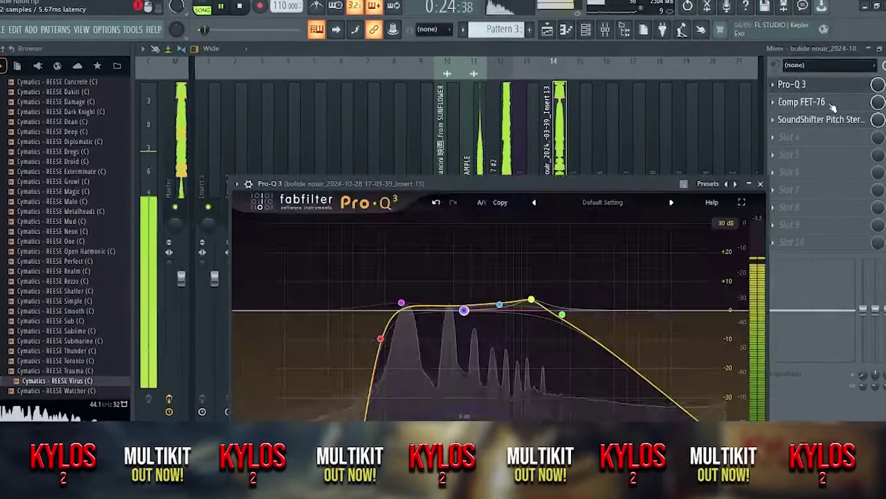
left_click(791, 85)
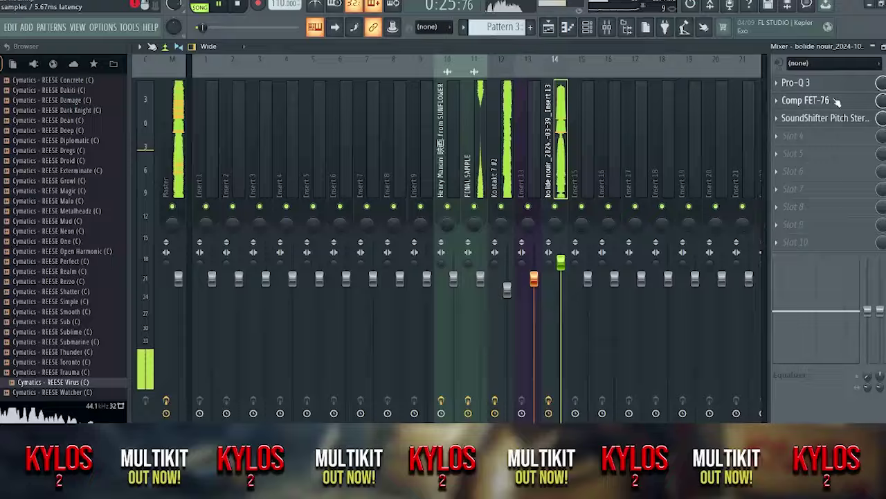
left_click(836, 101)
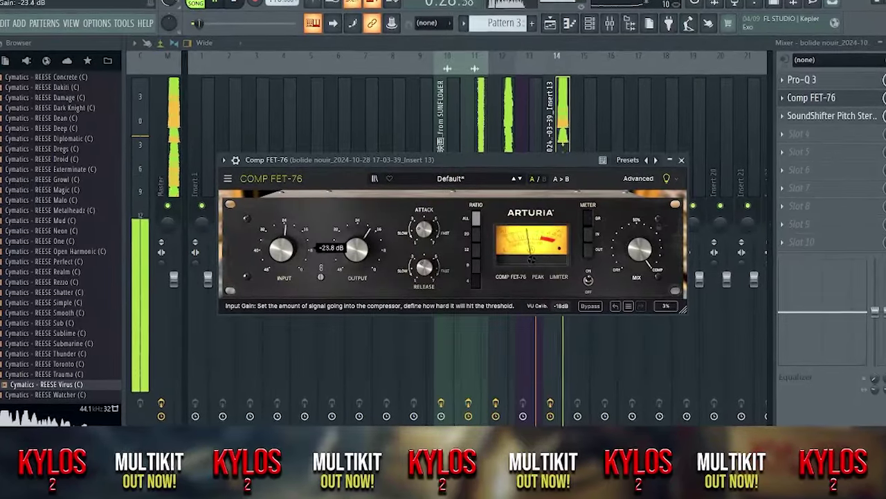
scroll(424, 266, "up", 2)
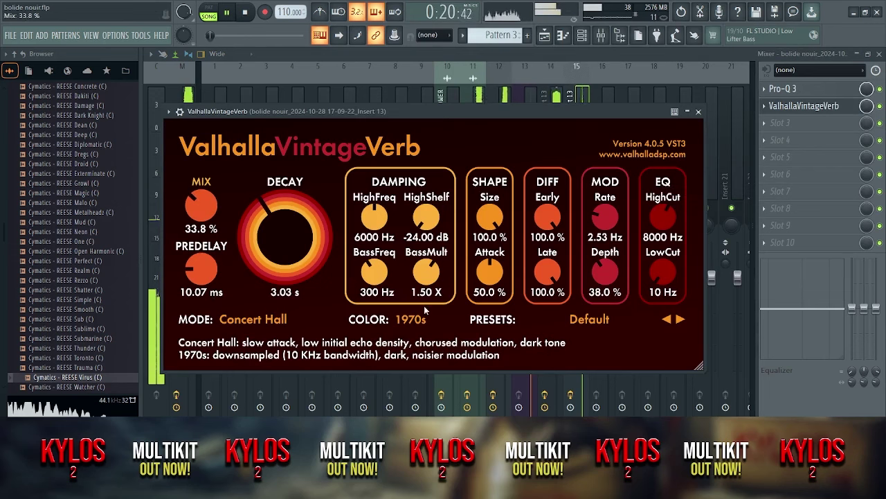
Set ValhallaVintageVerb's colour to 1980s, low cut to 330 Hz and decay to about 4.49 s, and raise its mix.
left_click(412, 319)
left_click(420, 353)
left_click_drag(663, 274, 656, 251)
left_click_drag(294, 234, 291, 219)
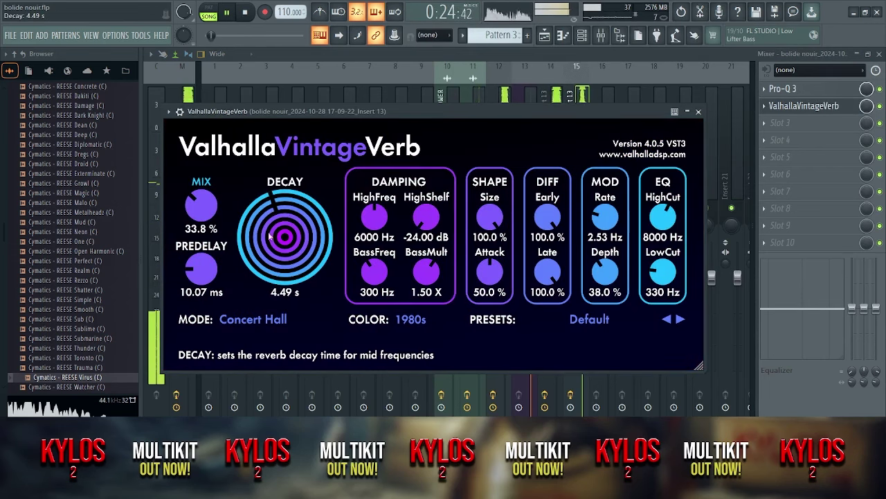
left_click_drag(202, 209, 201, 193)
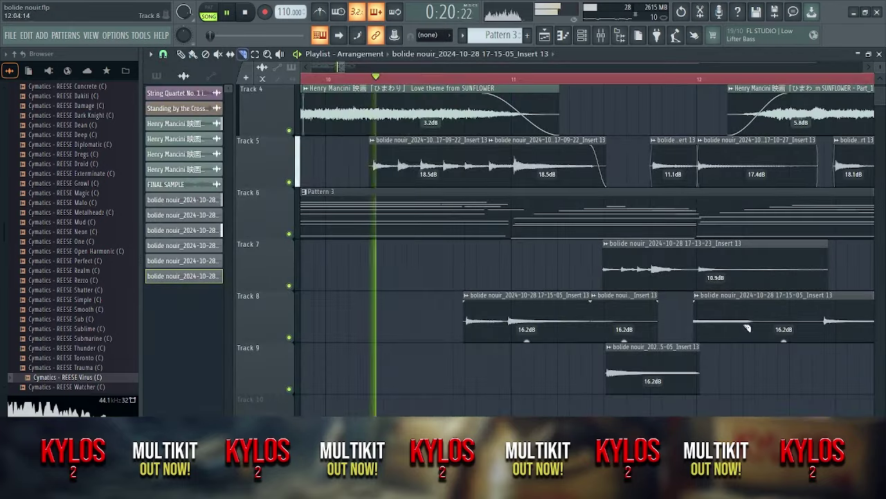
Undo the last clip edit and rework the Insert 13 recording on Track 8 into shorter chops around bar 12.
key("ctrl+z")
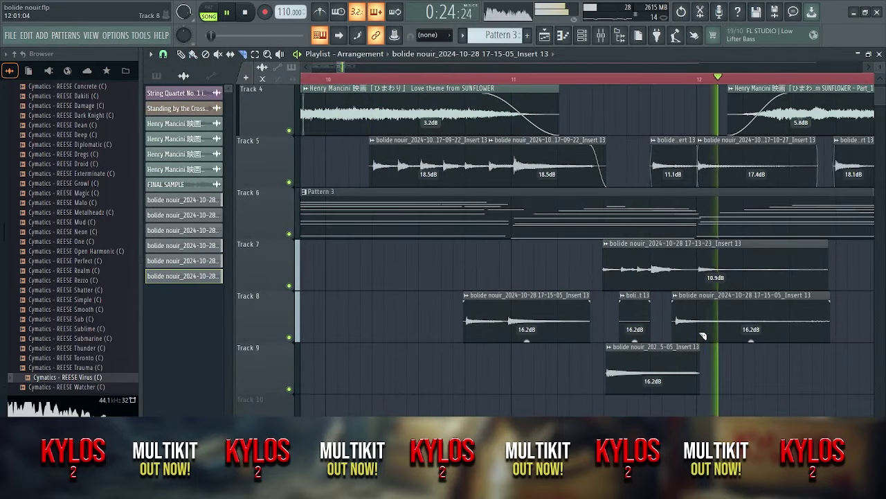
left_click_drag(701, 338, 679, 334)
scroll(653, 383, "up", 3)
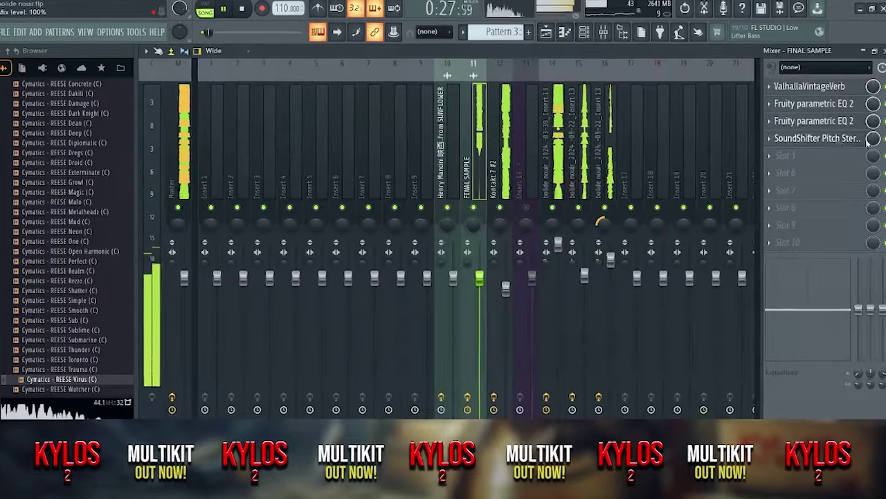
Create an automation clip for the SoundShifter Pitch Stereo mix level on the FINAL SAMPLE mixer track.
right_click(872, 138)
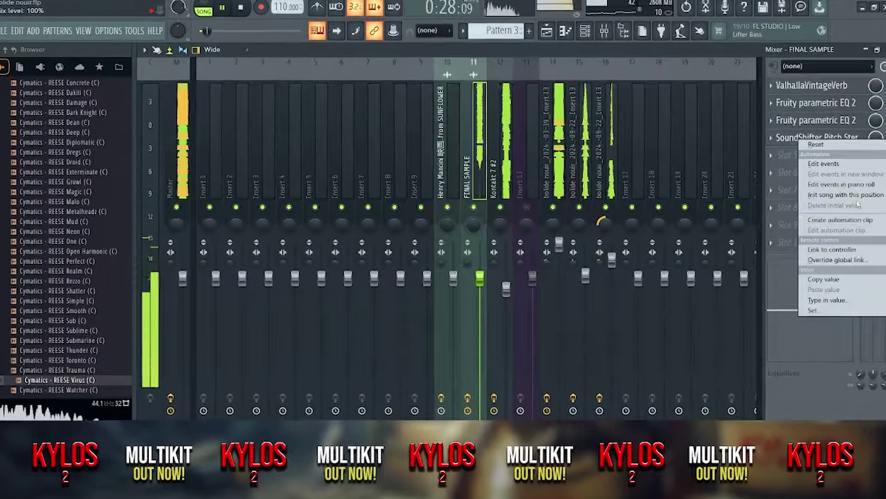
left_click(824, 196)
left_click(551, 30)
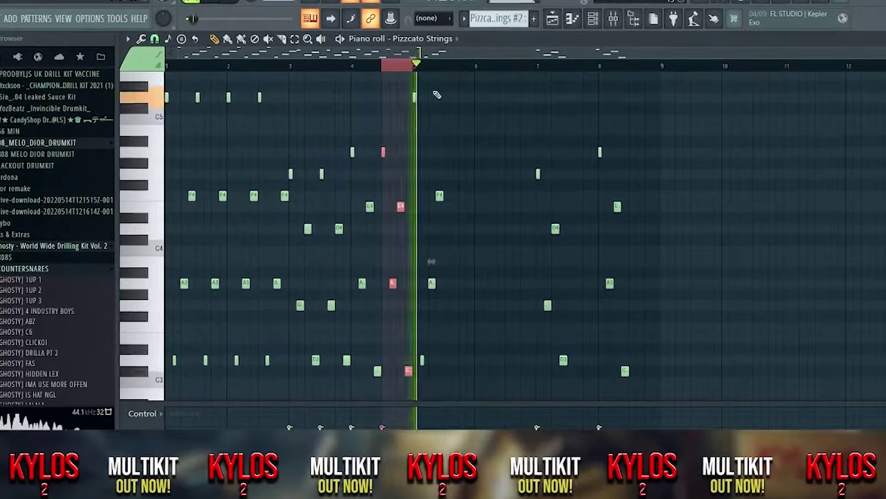
Select the Pizzcato Strings notes from bar 5 onward in the piano roll.
left_click_drag(415, 79, 764, 408)
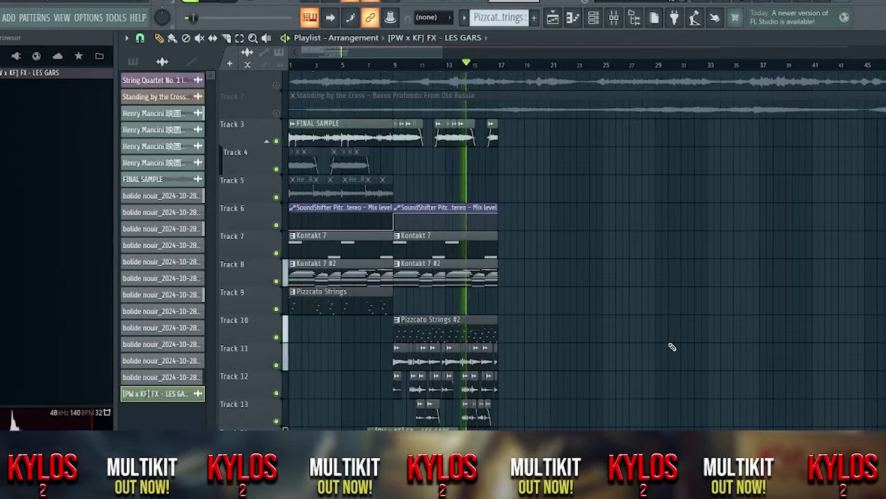
scroll(573, 374, "up", 5)
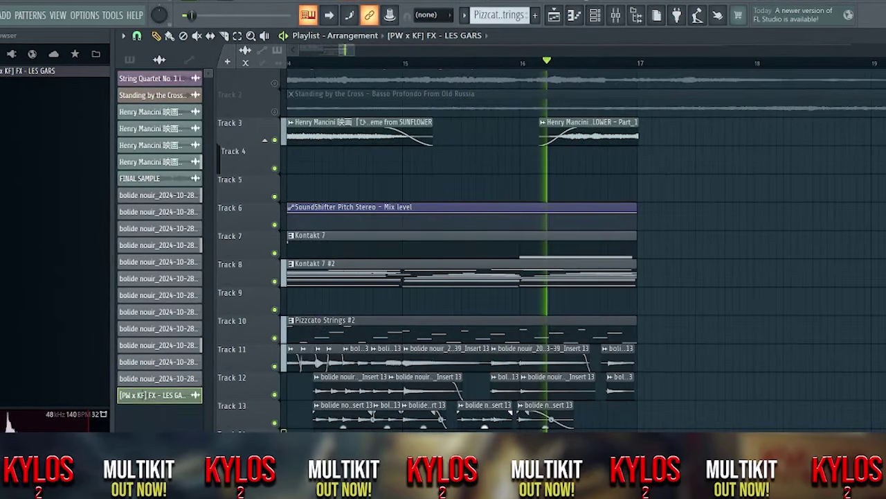
scroll(424, 415, "down", 5)
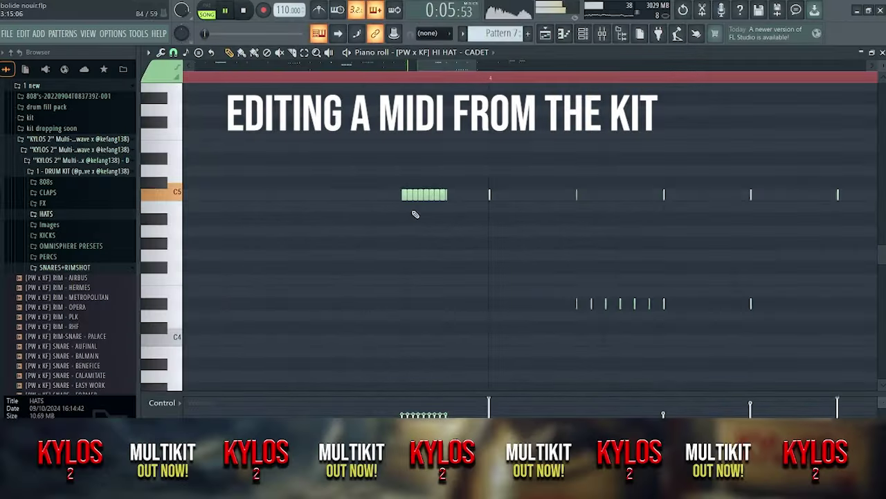
Duplicate the C5 roll in the HI HAT - CADET pattern so it runs up to bar 4, and clear the selection.
scroll(416, 214, "up", 2)
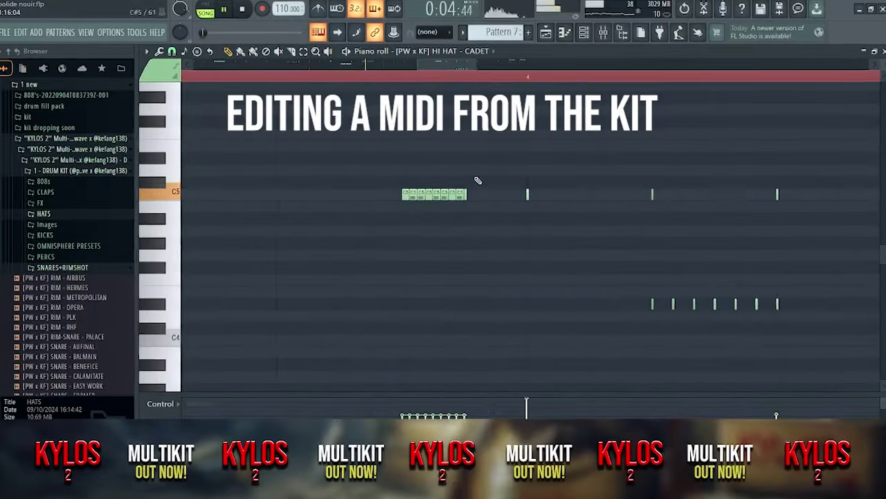
key("ctrl+a")
key("ctrl+b")
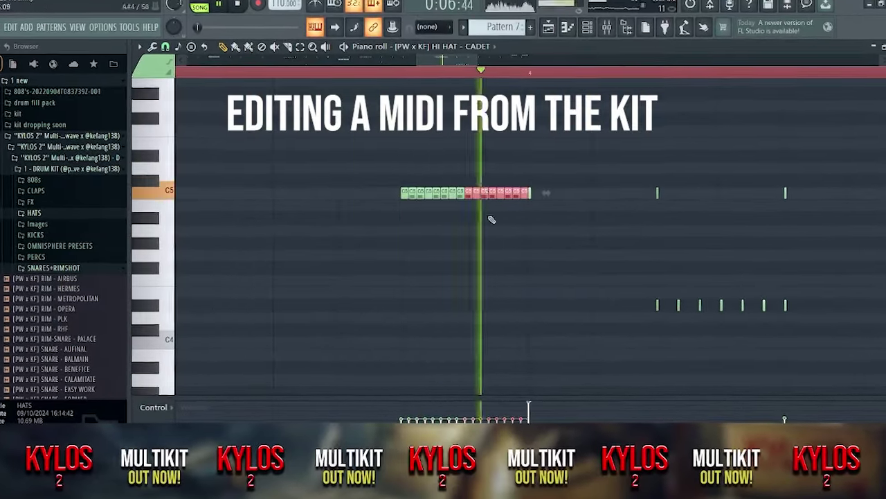
key("ctrl+d")
scroll(526, 360, "down", 5)
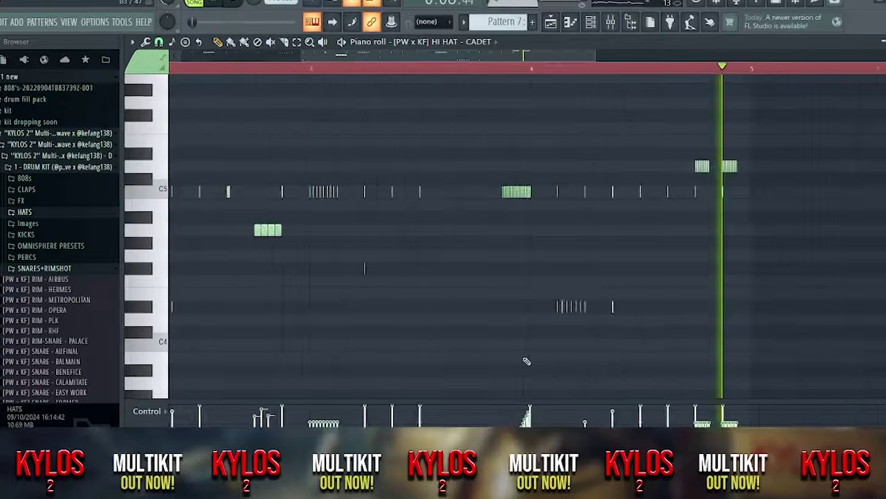
key("space")
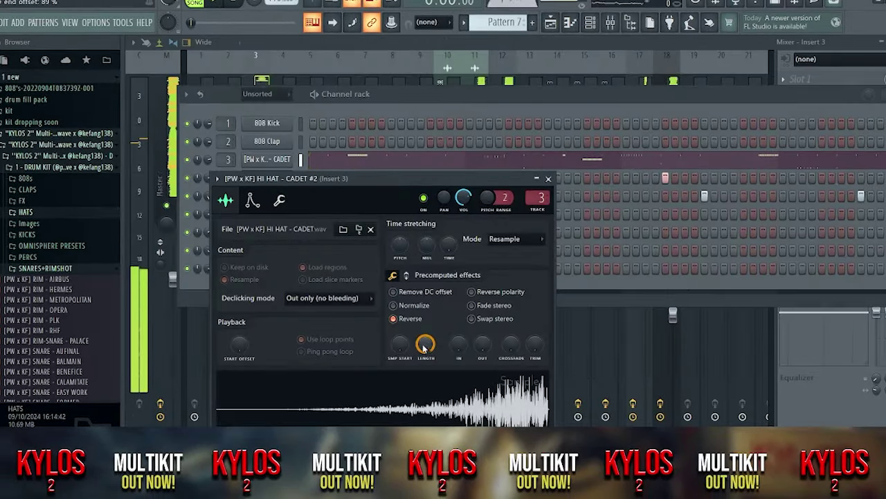
Add a short fade-in to the reversed HI HAT - CADET #2 sample and place a hit at step 51 of its row.
left_click(548, 179)
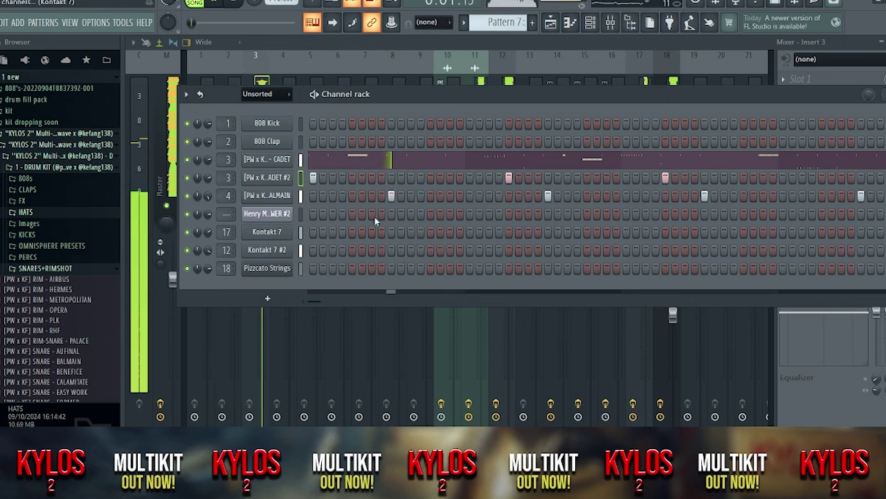
left_click(272, 181)
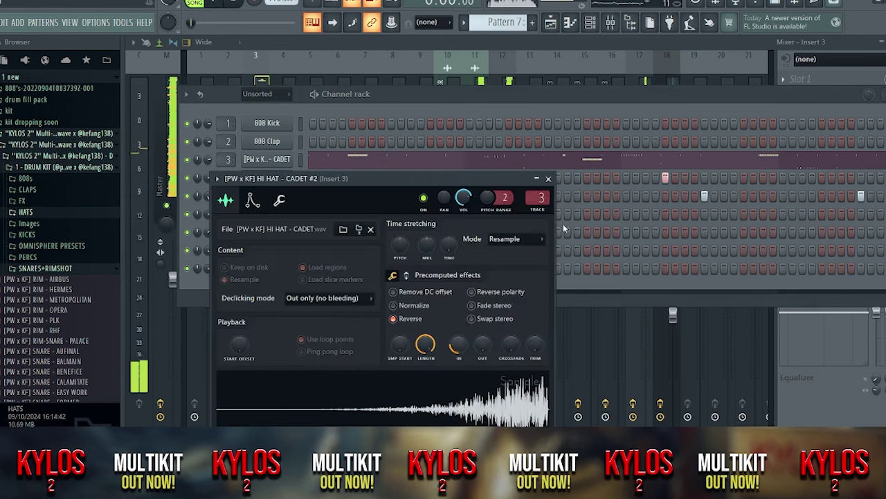
left_click(548, 179)
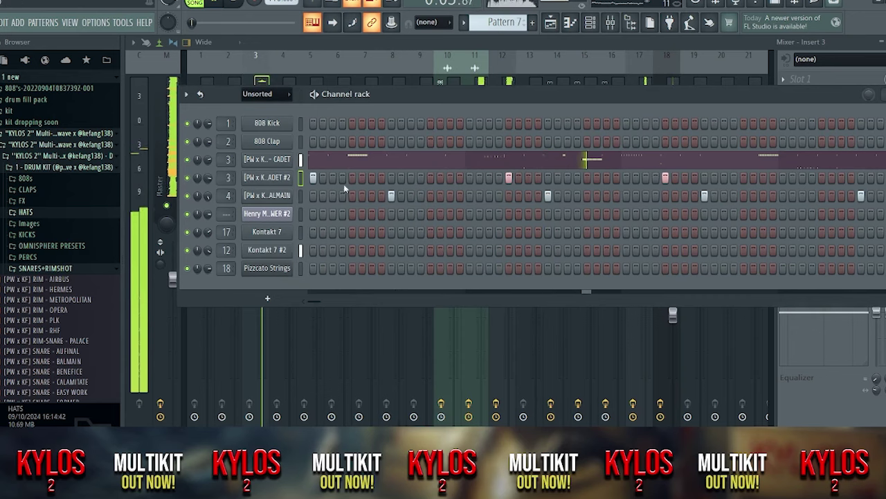
left_click(802, 178)
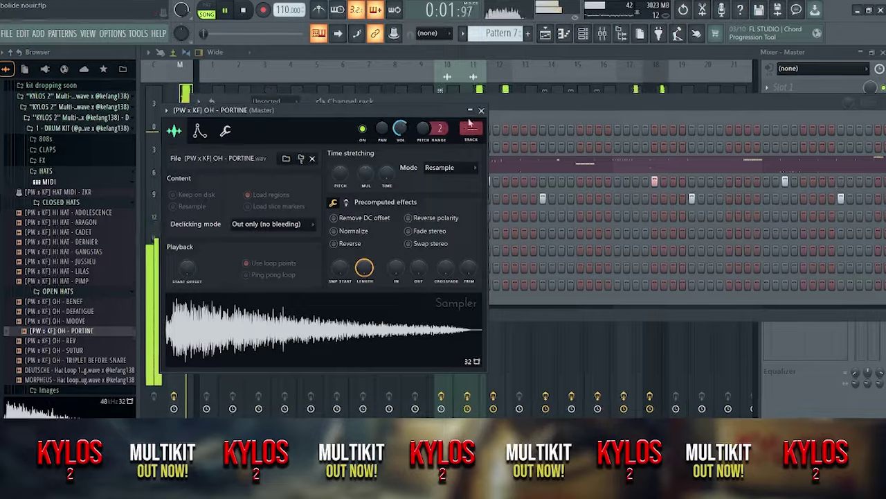
Close the OH - PORTINE sampler settings and add the OH - REV open hat as a new channel.
left_click(481, 111)
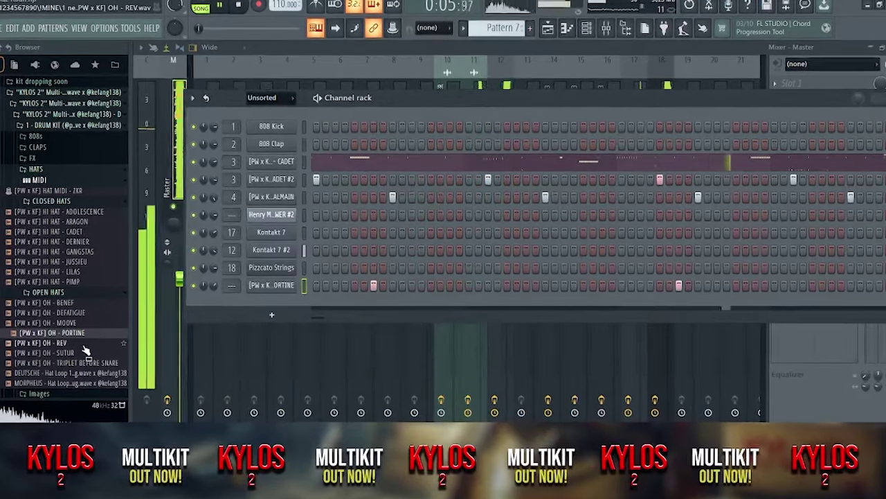
left_click_drag(85, 343, 524, 305)
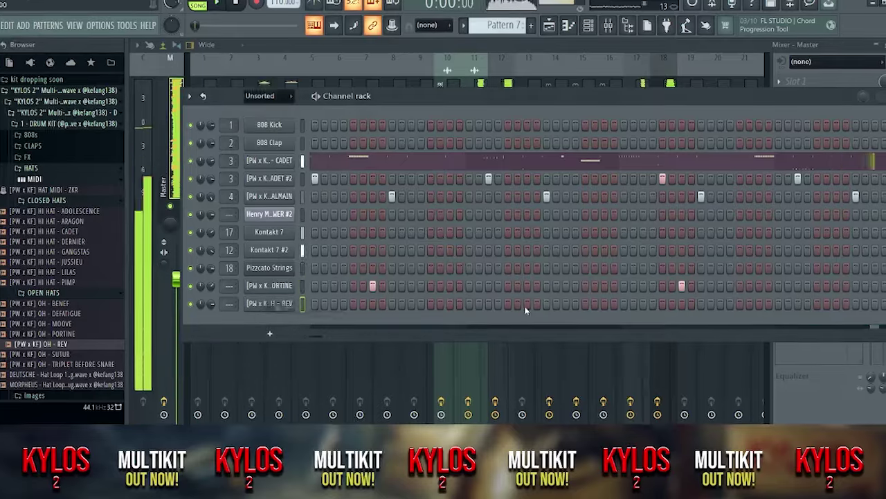
Place OH - REV open hat hits at steps 21 and 53 of its channel row.
left_click(509, 303)
key("space")
left_click(821, 303)
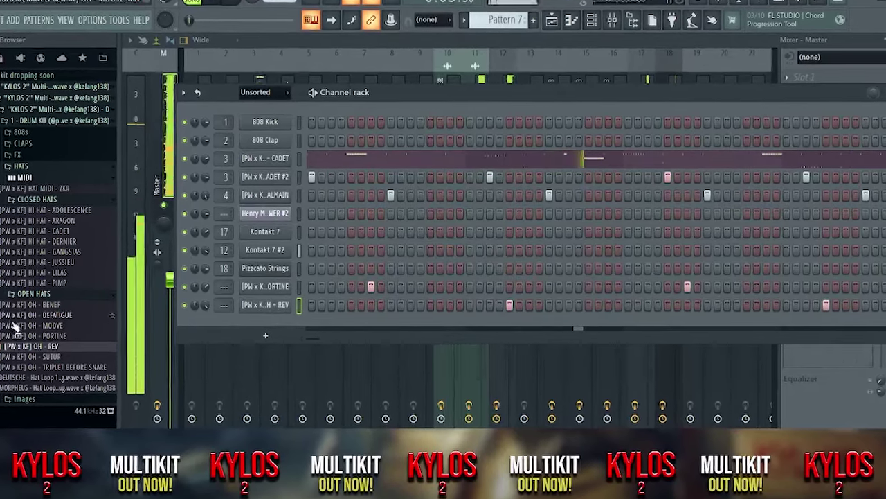
left_click(62, 304)
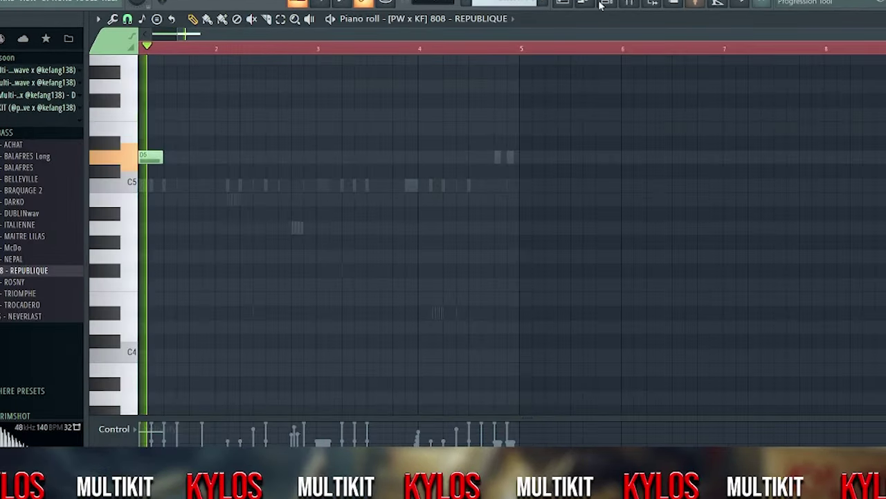
Rework bar 4 of the 808 - DUBLINwav line with a short G#5 note, a shortened G5 note and a short closing G5.
left_click(604, 3)
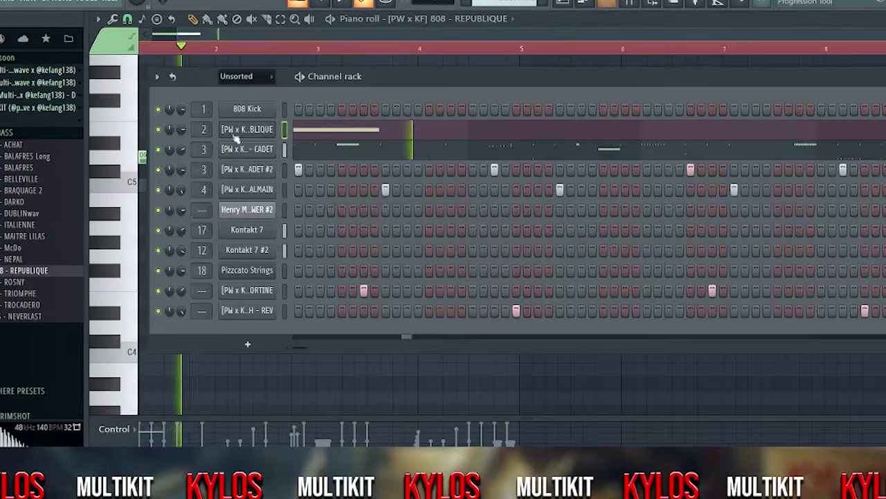
key("F6")
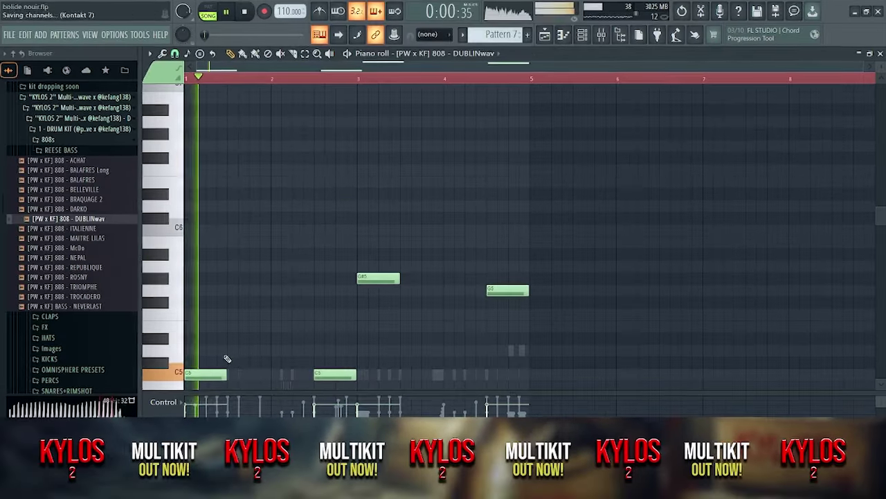
scroll(249, 333, "down", 2)
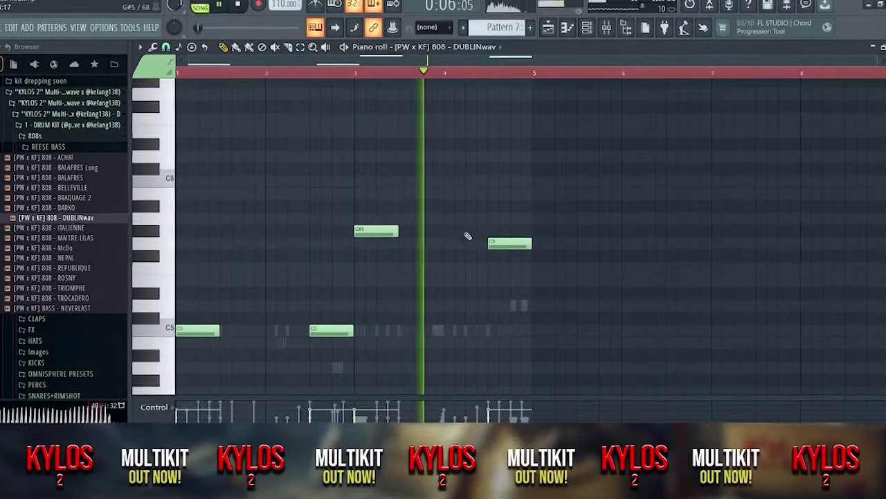
left_click(479, 231)
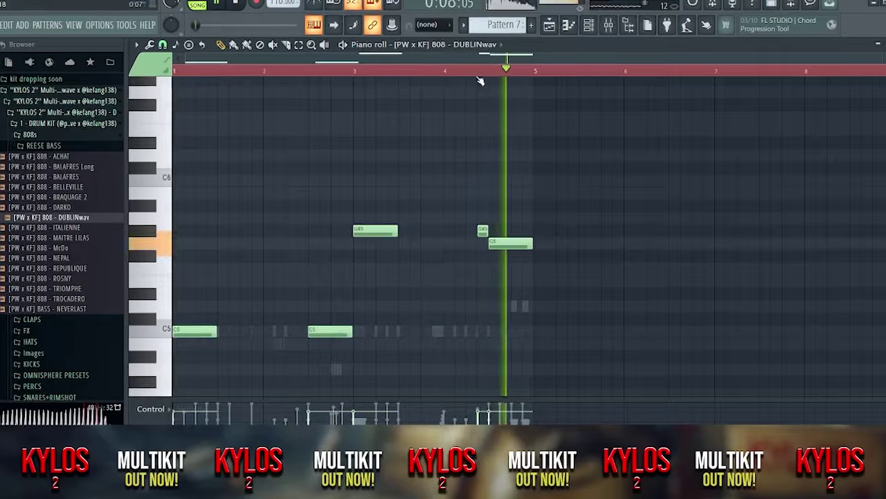
scroll(533, 238, "up", 2)
left_click_drag(534, 238, 457, 230)
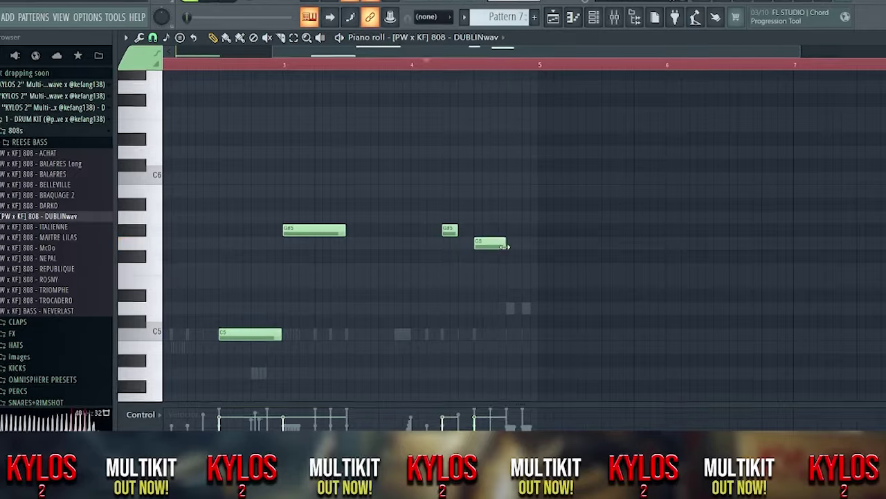
left_click(527, 243)
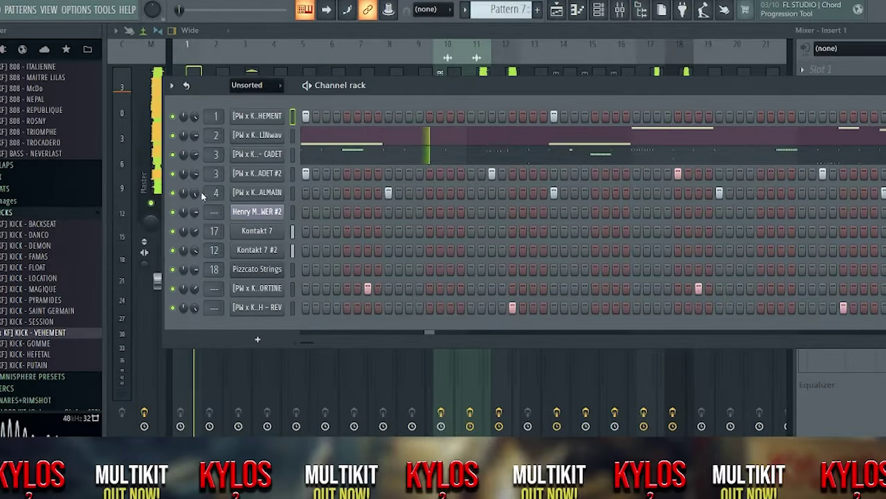
Review the SNARE - BALMAIN sampler settings and add two C5 kick hits in bar 4 of the KICK - VEHEMENT piano roll.
left_click(256, 192)
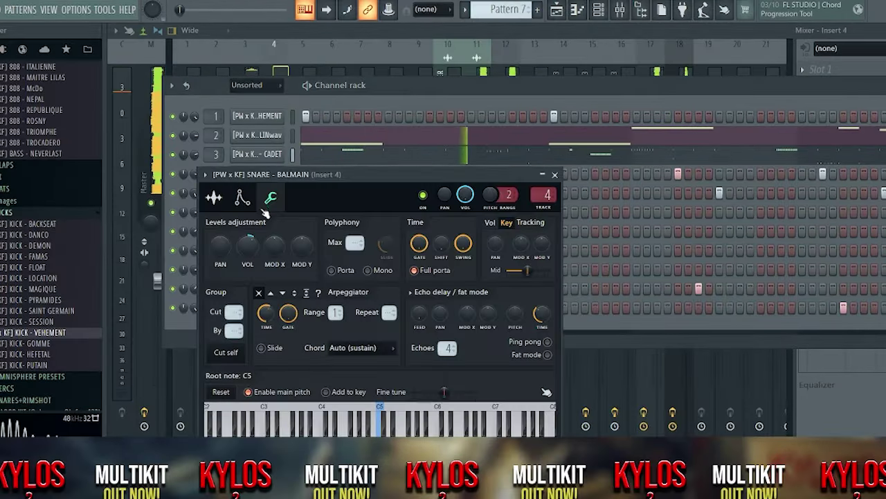
left_click(554, 175)
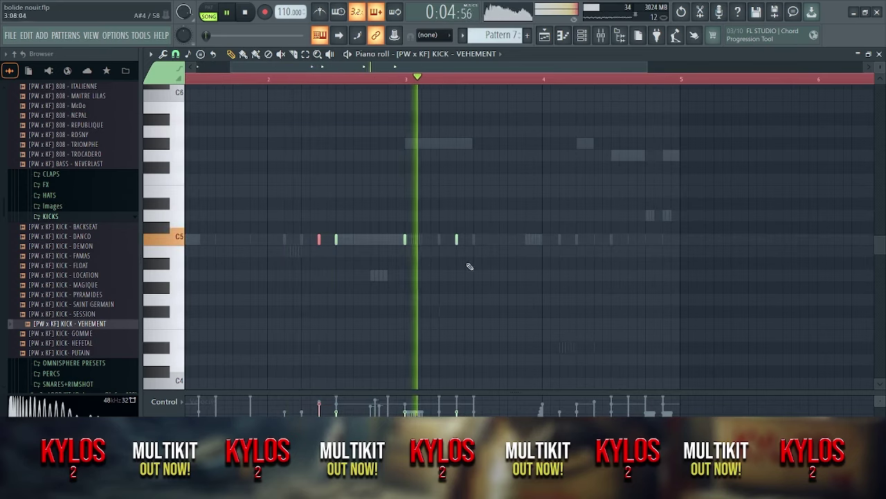
scroll(575, 257, "up", 1)
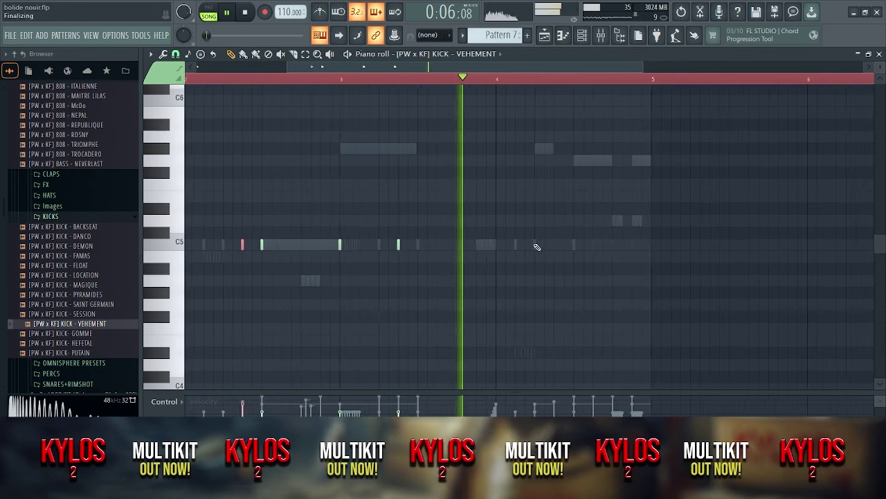
left_click(535, 245)
left_click(592, 246)
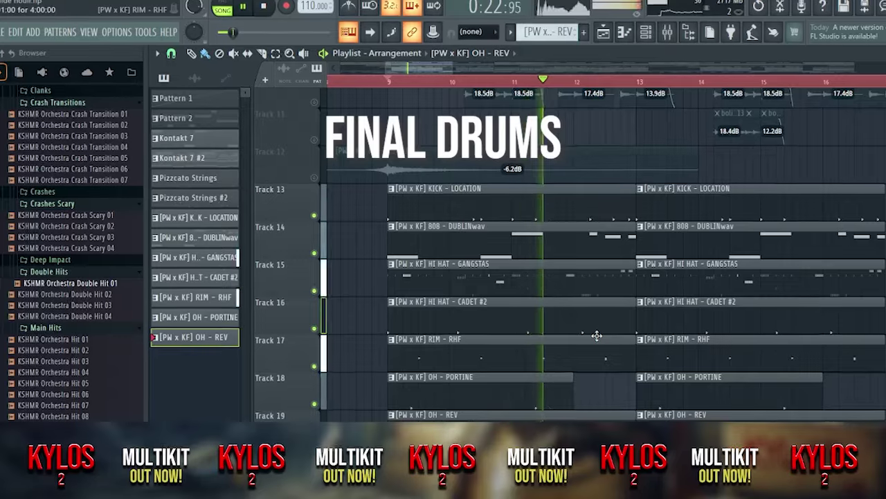
Look over the arranged drum patterns in the playlist and solo Track 12 to hear the FX - LES GARS clips.
scroll(597, 336, "down", 5)
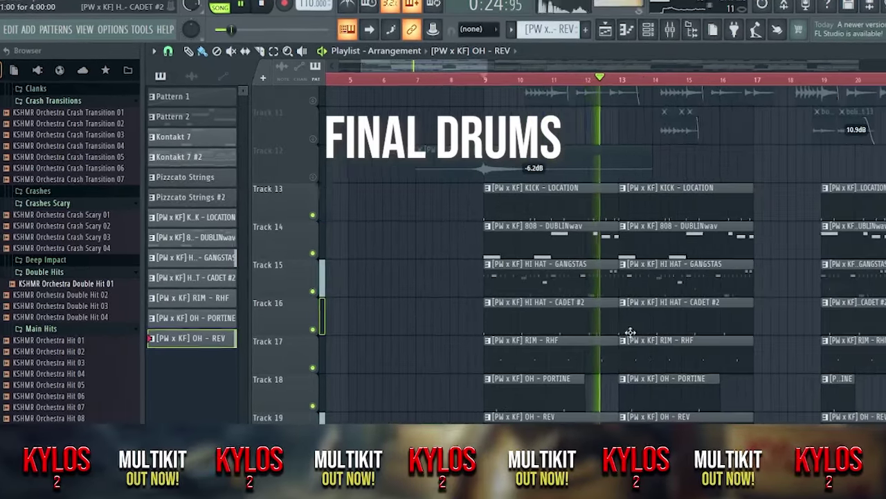
left_click_drag(629, 333, 541, 364)
scroll(541, 364, "down", 1)
scroll(541, 365, "down", 3)
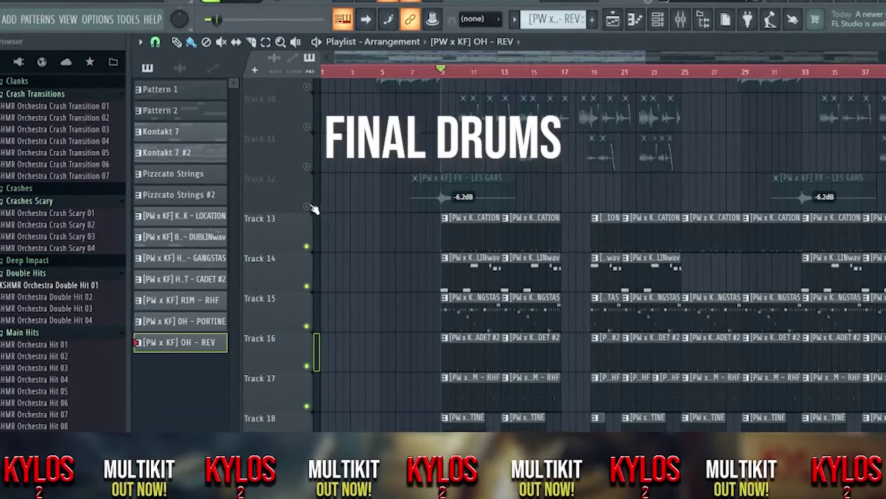
right_click(307, 205)
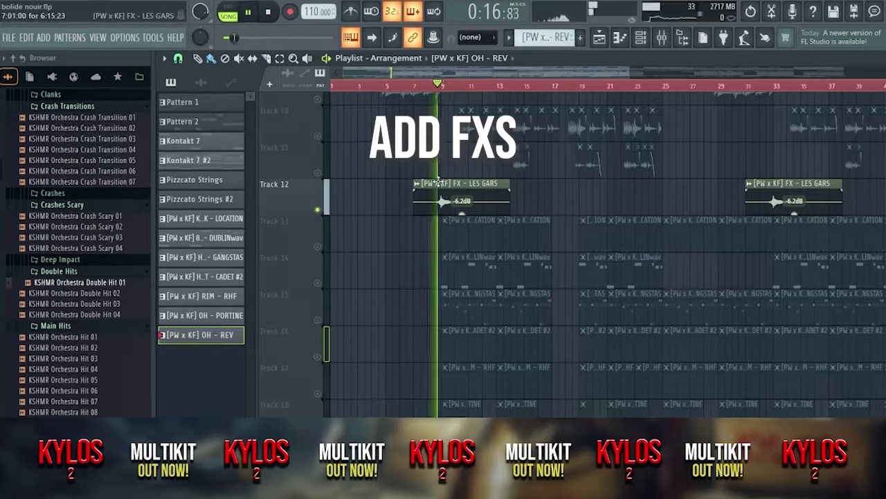
Isolate Tracks 21 and 22 in the playlist to hear their FX clips, including FX - NORMAL.
scroll(504, 329, "down", 3, "ctrl")
scroll(310, 340, "down", 5)
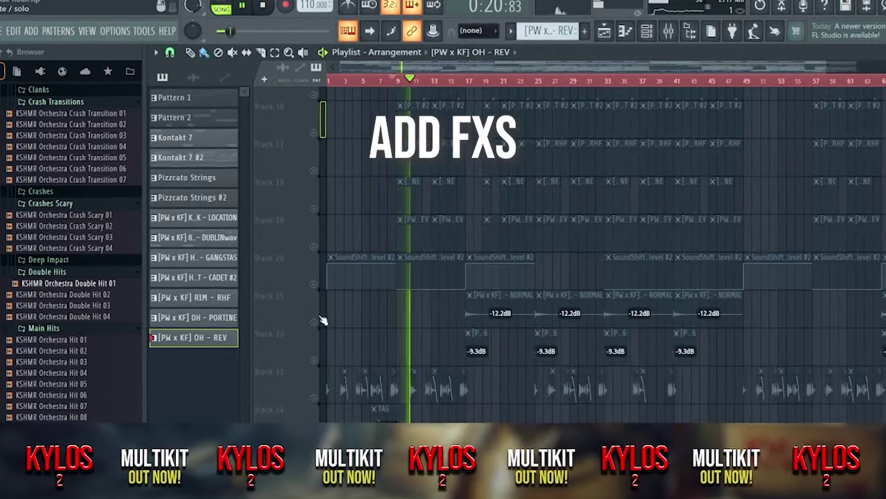
scroll(440, 367, "up", 4, "ctrl")
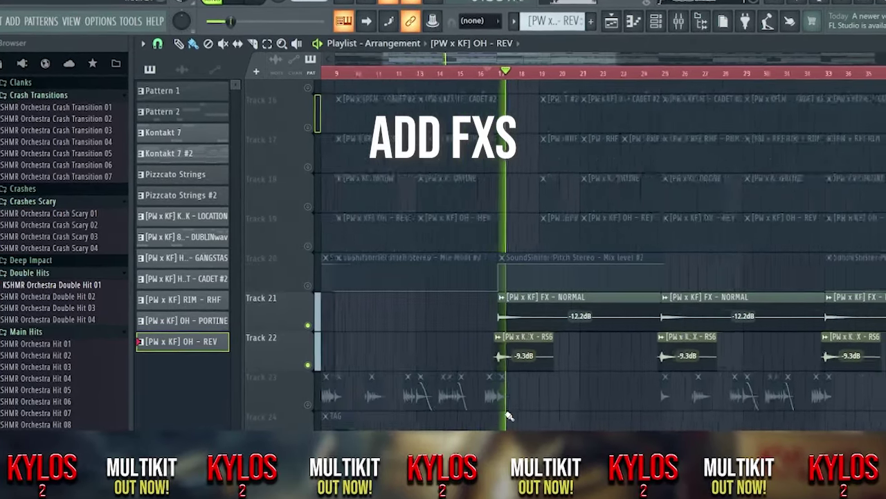
scroll(516, 381, "down", 4, "ctrl")
scroll(547, 395, "up", 6)
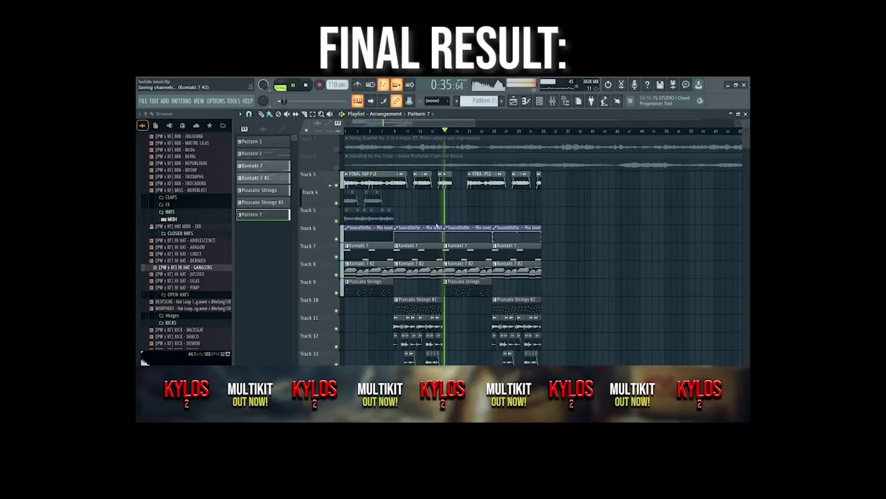
scroll(448, 218, "up", 5, "ctrl")
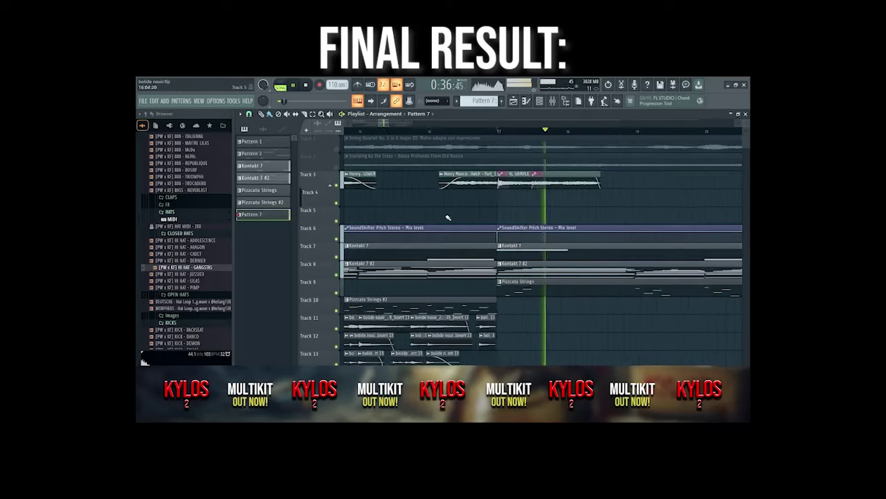